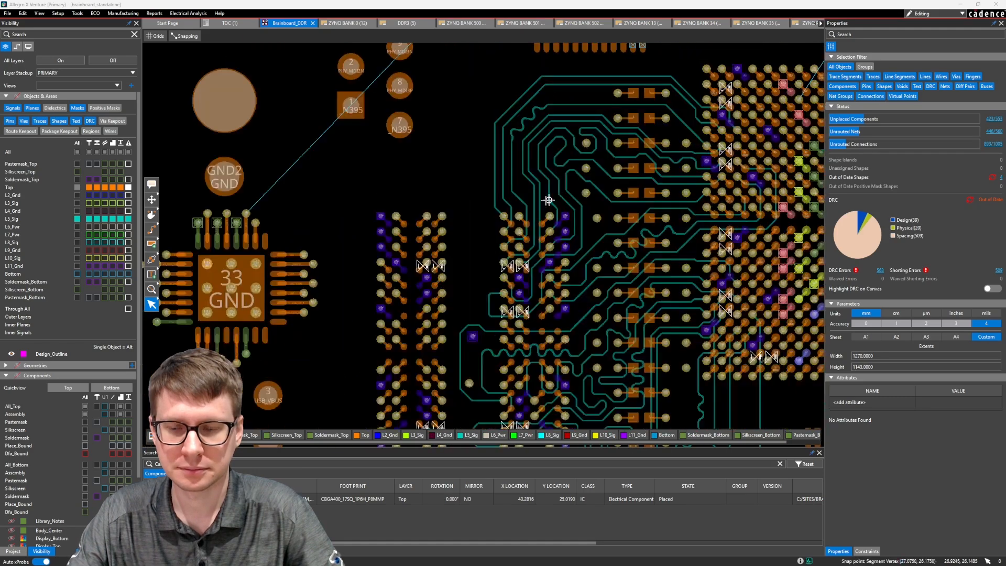
Inspect the DDR trace routing on the board and review the Relative Propagation Delay constraints for the DDR nets
middle_drag(556, 193, 494, 219)
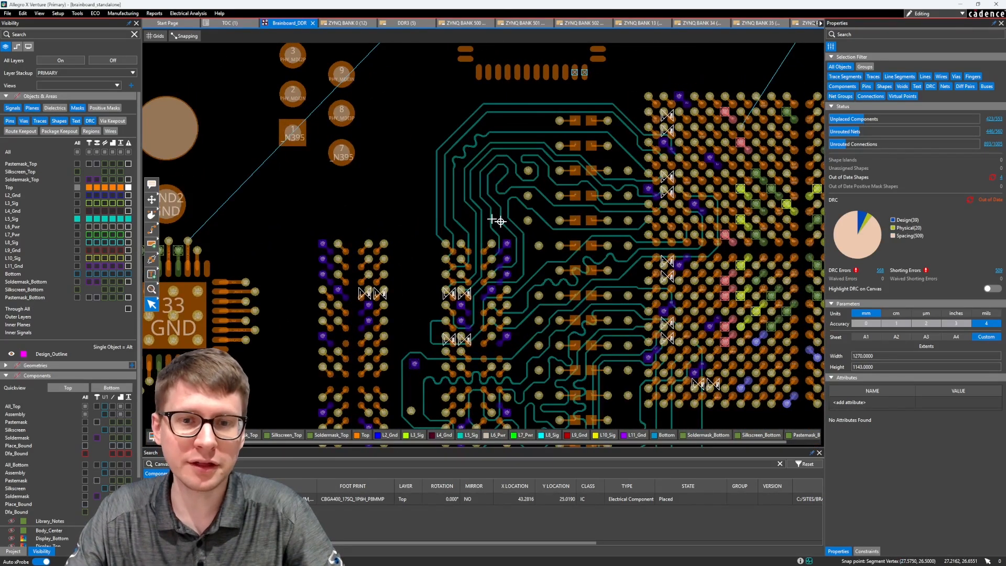
scroll(492, 219, up, 1)
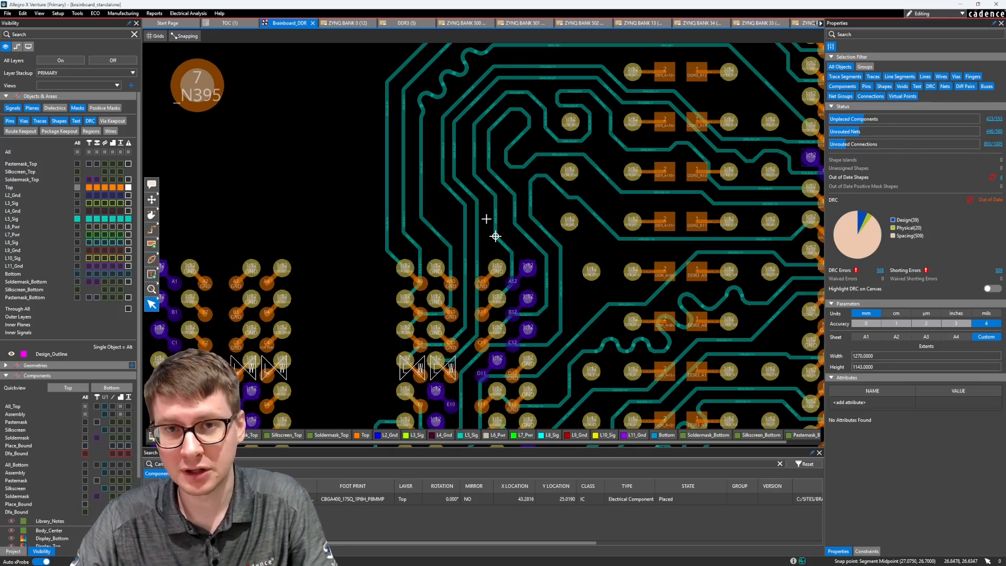
middle_drag(486, 219, 463, 229)
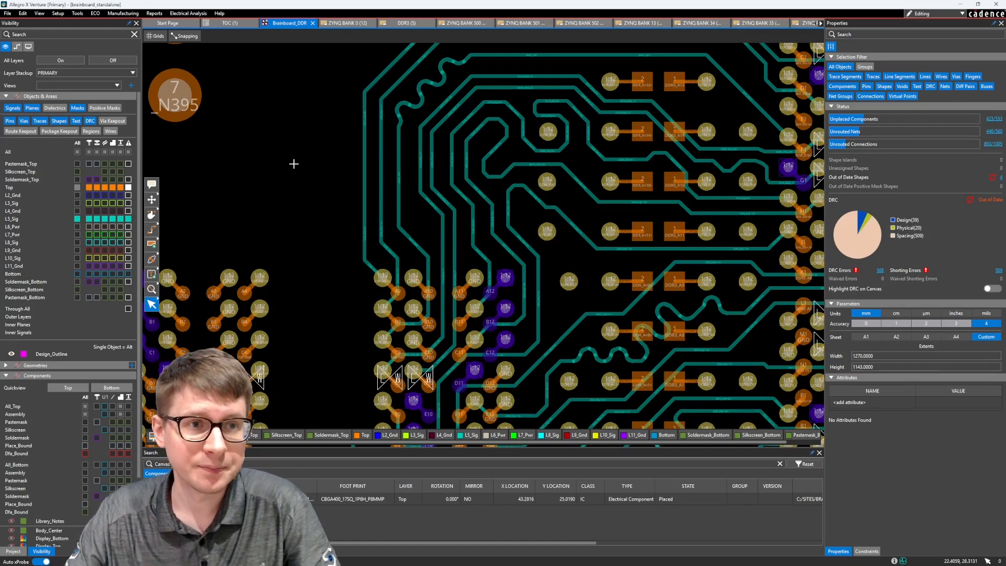
click(188, 13)
click(185, 24)
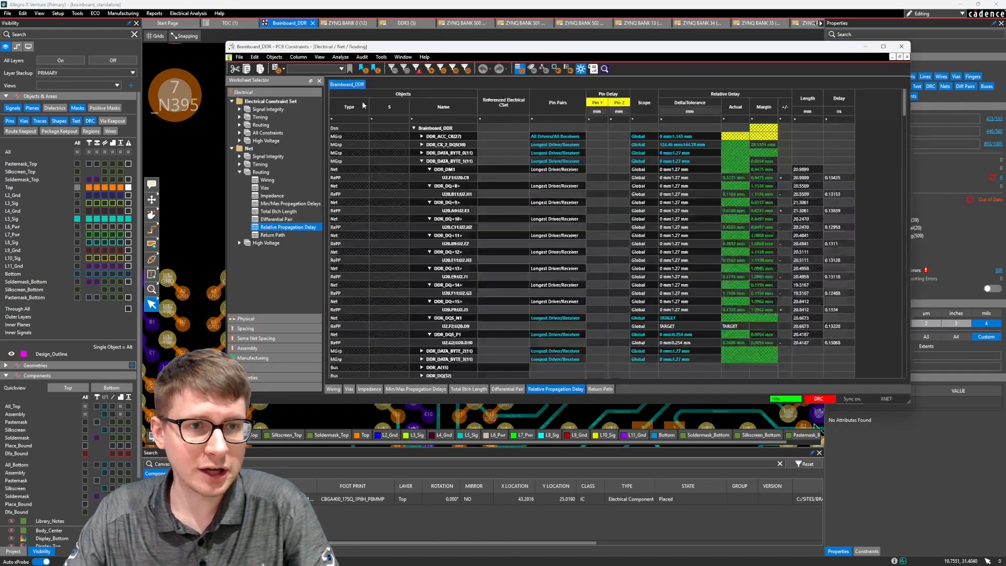
drag(526, 52, 495, 63)
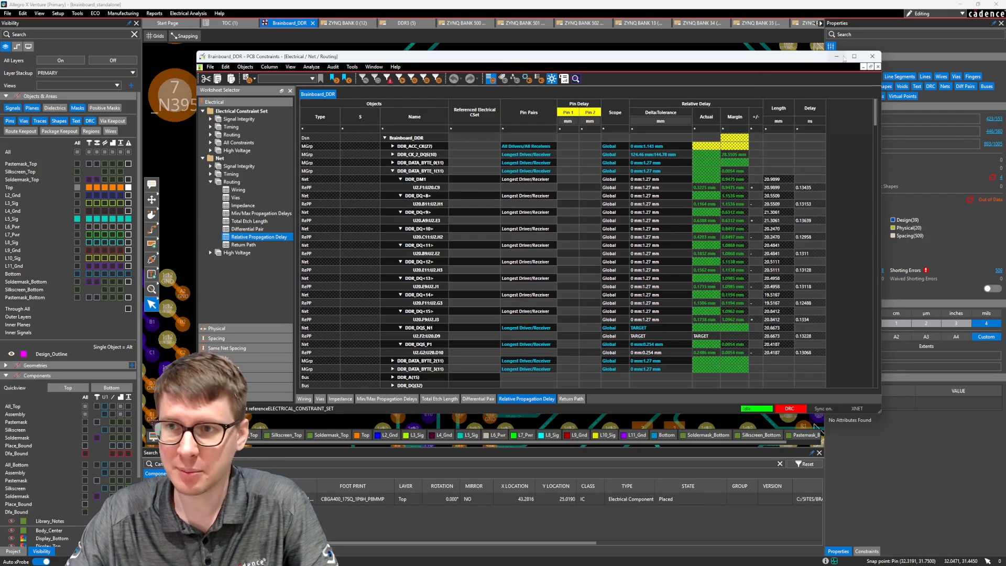
click(872, 56)
scroll(524, 314, down, 3)
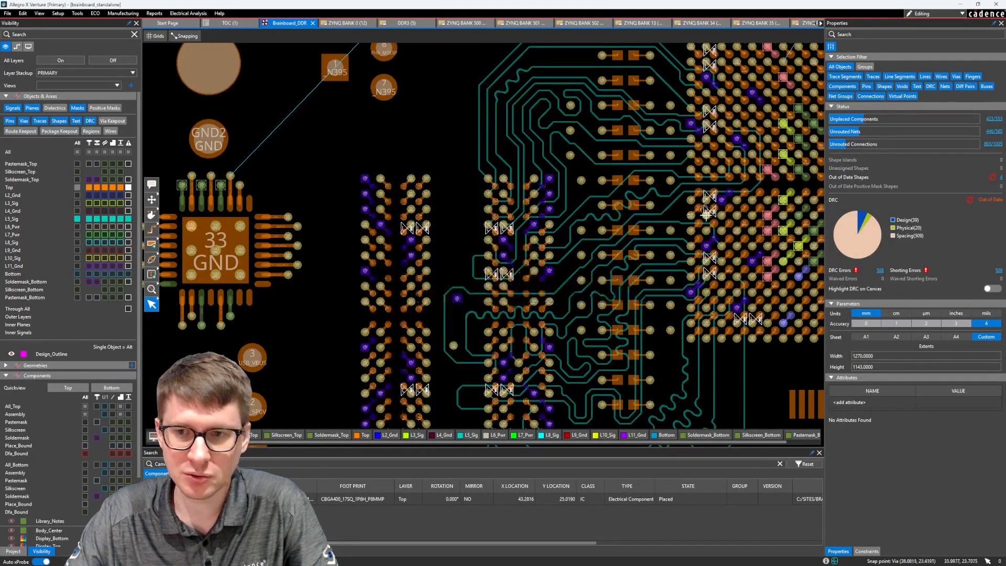
middle_drag(754, 183, 605, 246)
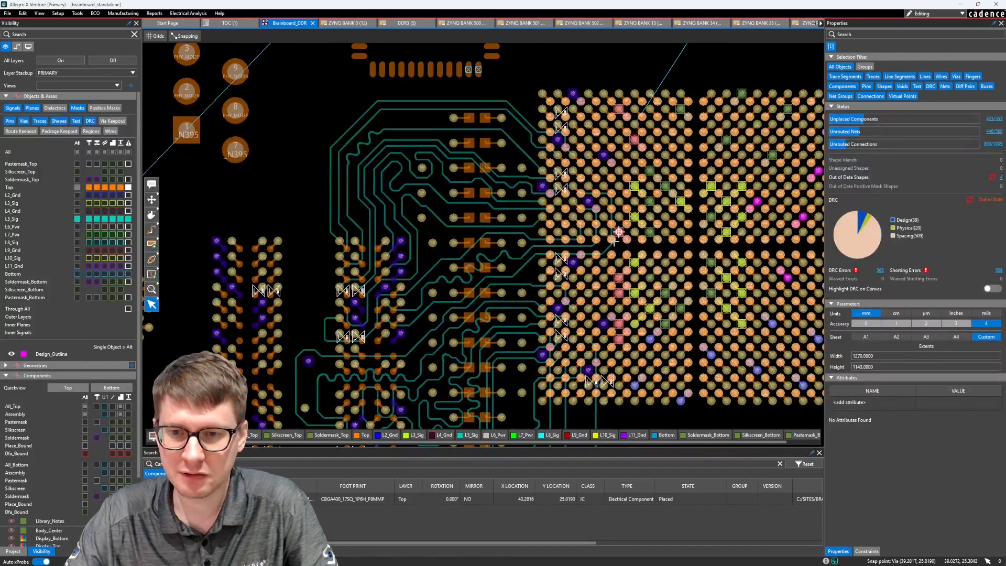
middle_drag(454, 276, 447, 254)
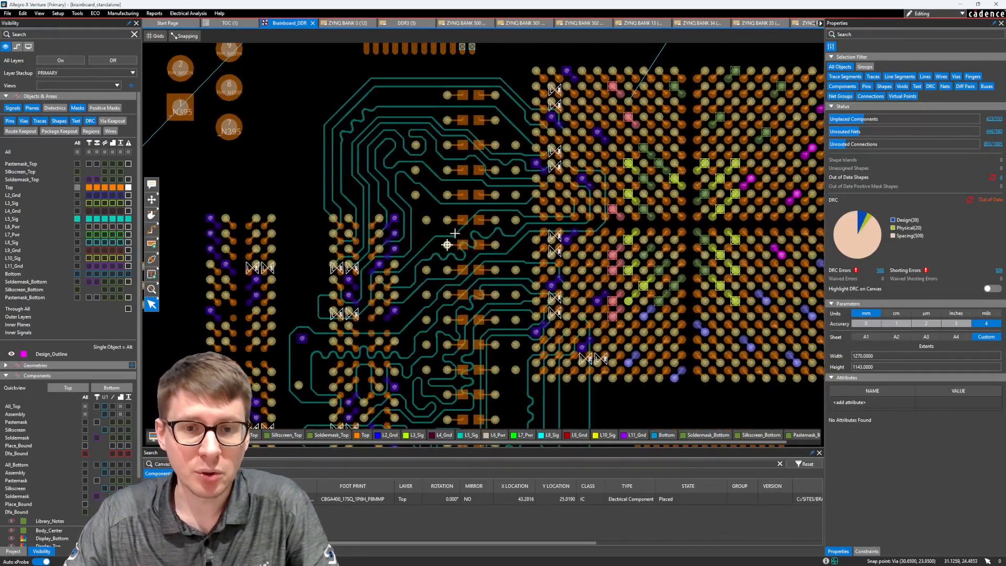
Enable pin delay in all propagation delay and differential pair phase checks in the constraint manager's electrical analysis modes
click(179, 13)
click(194, 23)
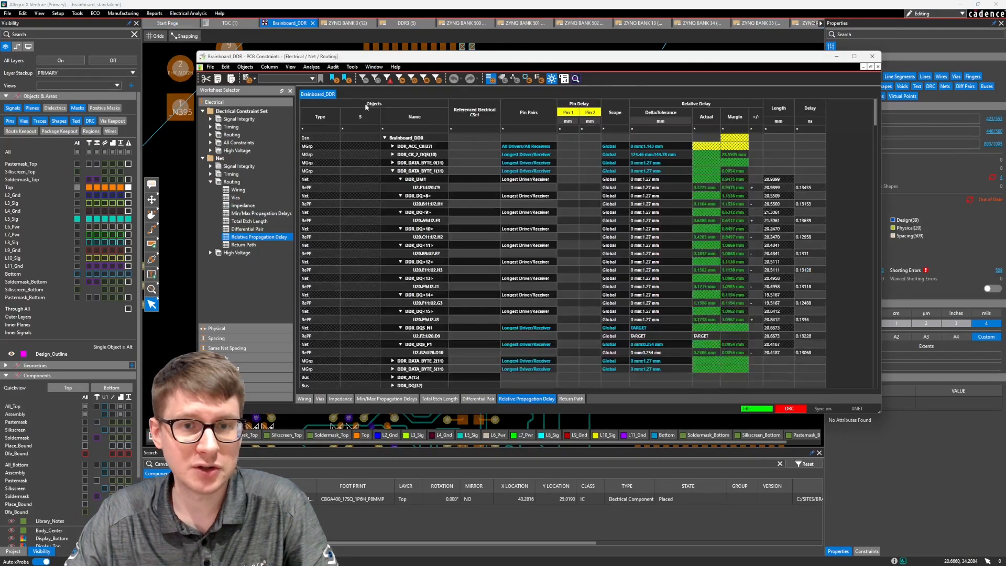
click(314, 68)
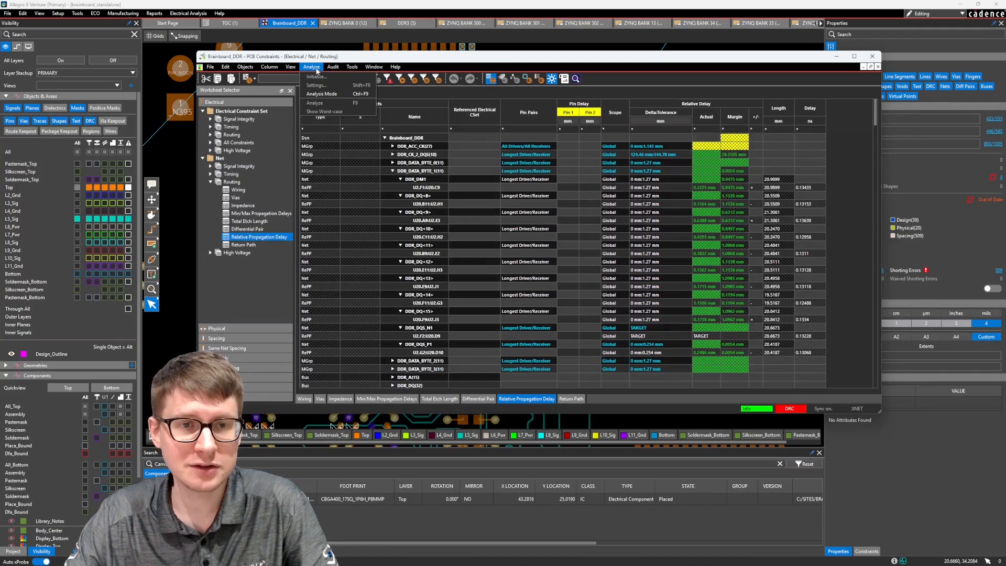
click(320, 93)
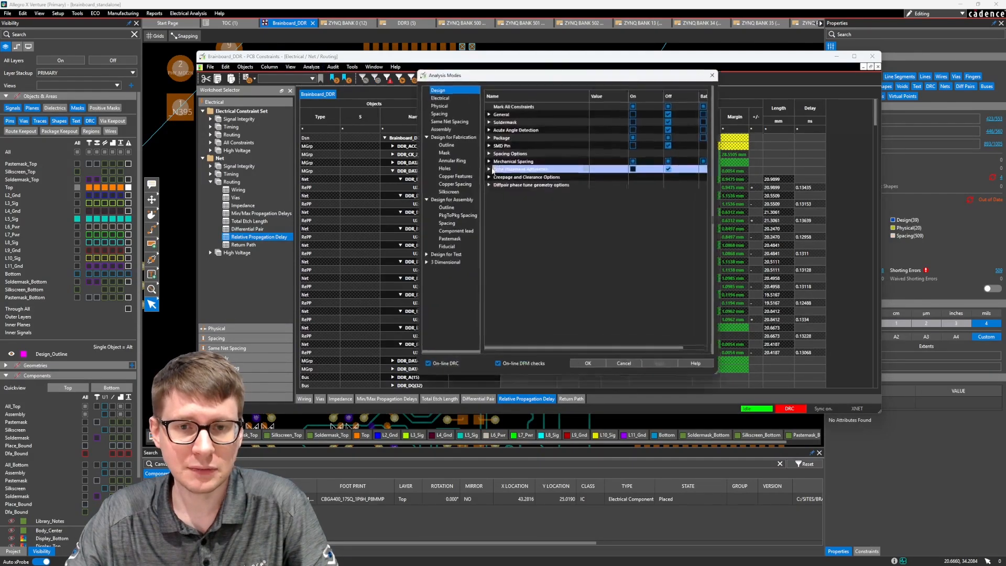
click(436, 98)
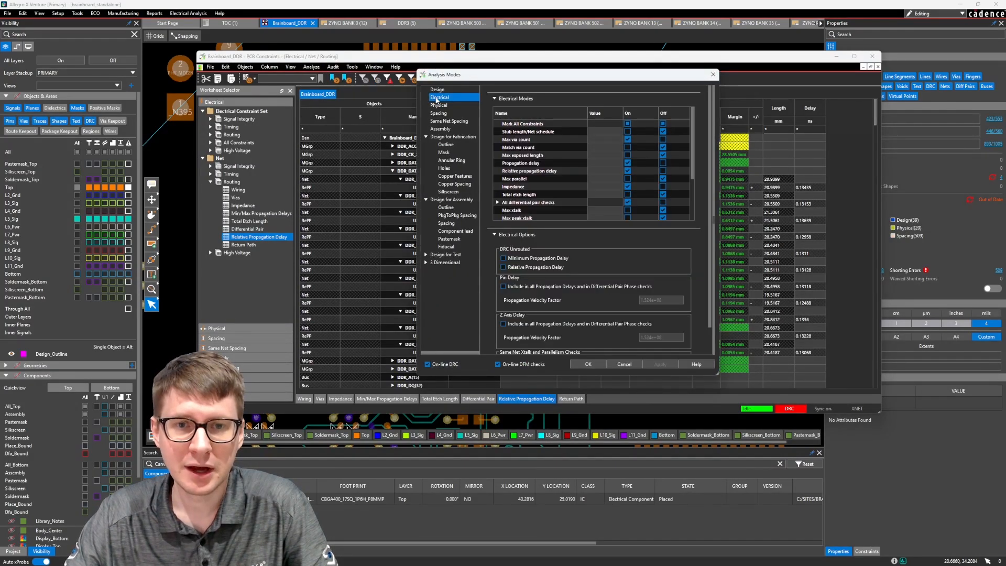
scroll(576, 252, down, 1)
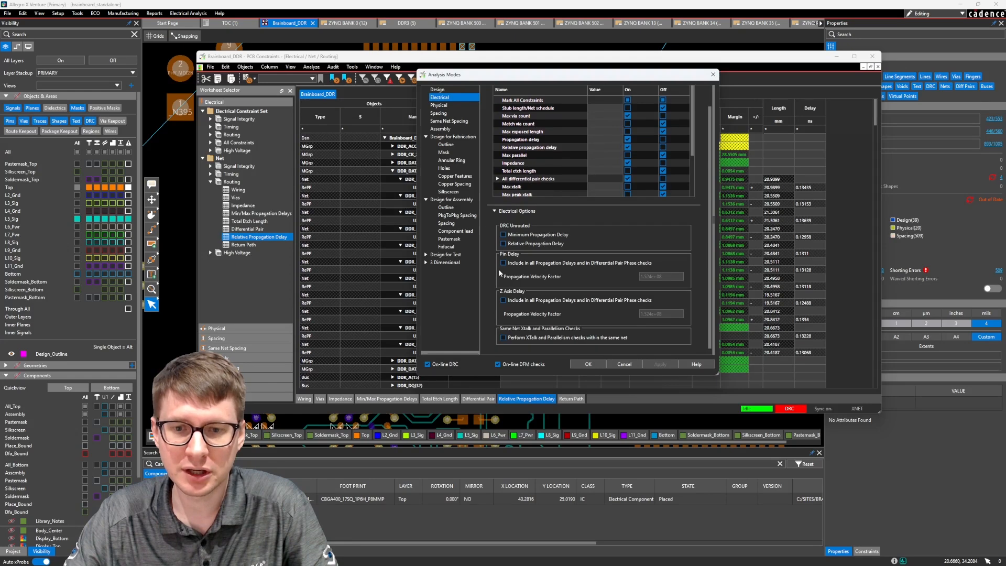
click(504, 263)
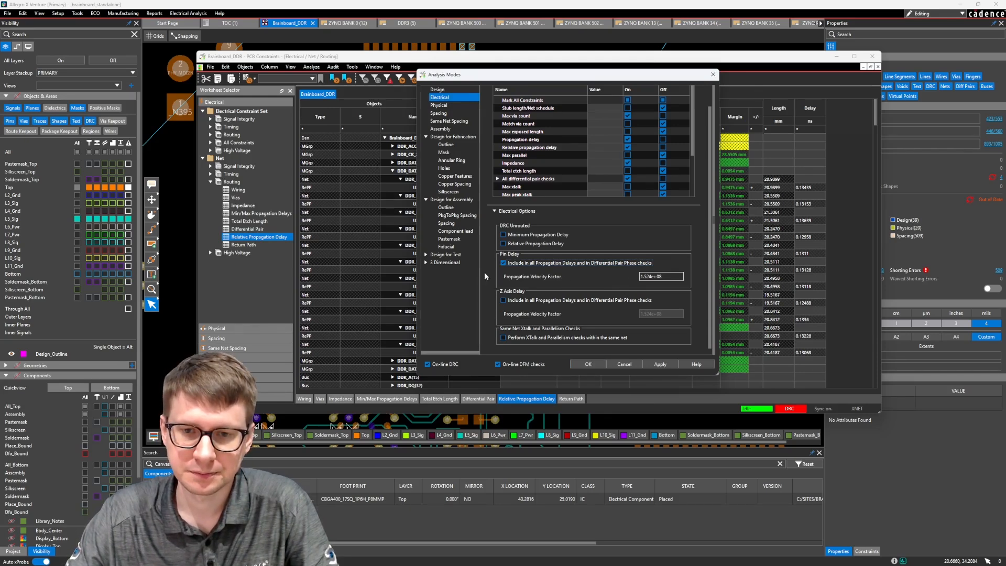
click(581, 365)
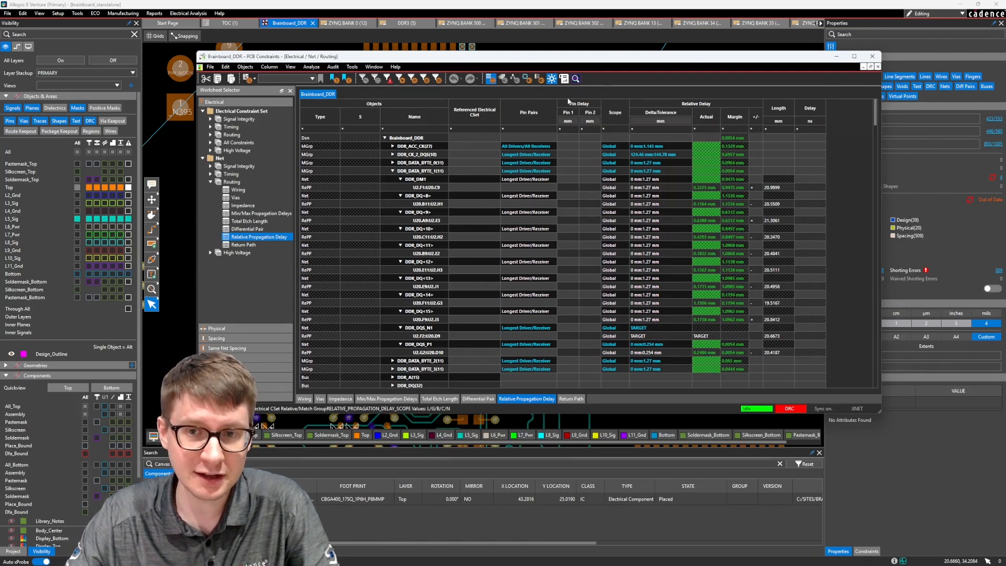
Check the Pin 1 delay cells of the DDR_DATA_BYTE_1 pin pairs and locate the matching pins on the board
click(567, 204)
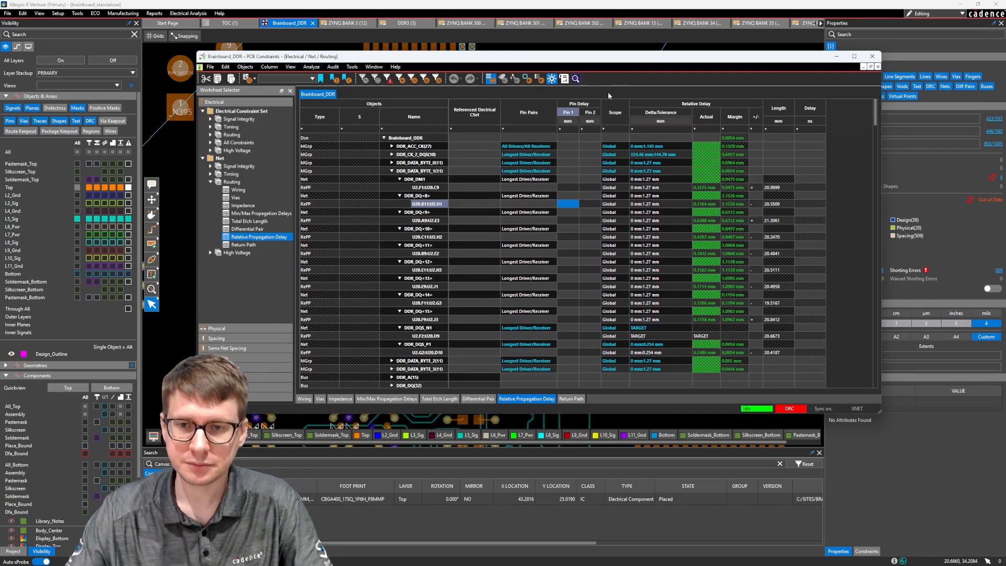
double_click(572, 204)
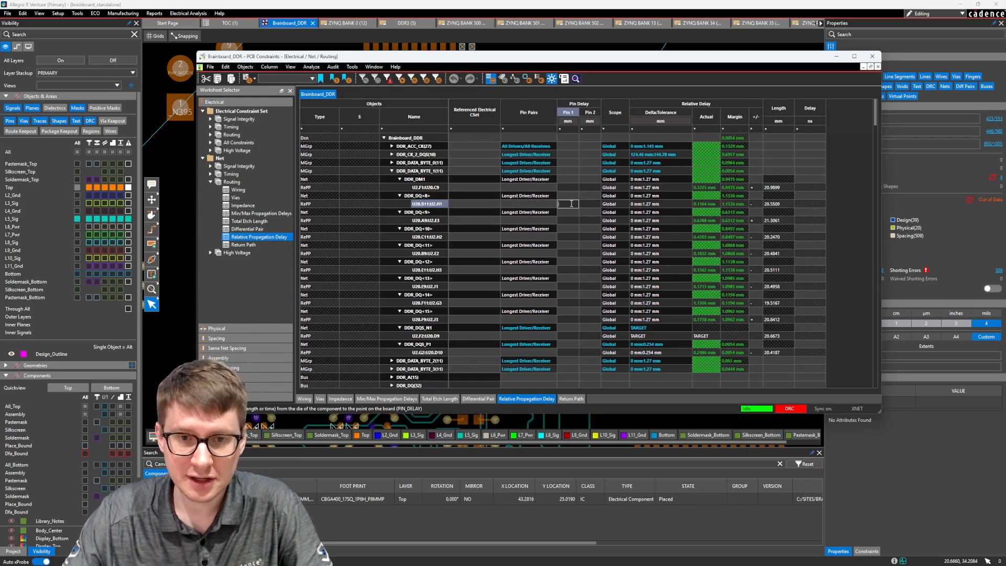
click(567, 187)
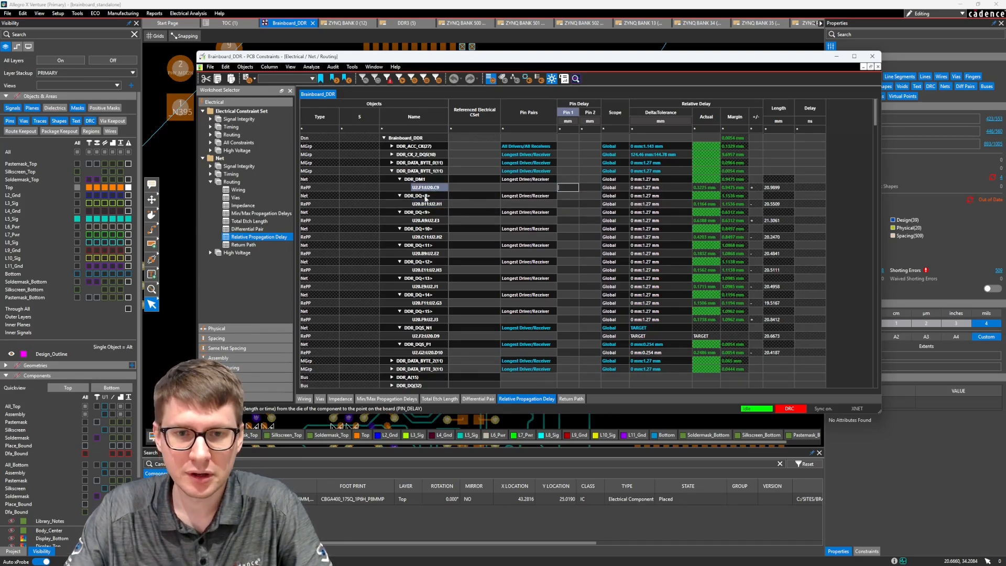
drag(465, 56, 412, 342)
scroll(348, 238, up, 5)
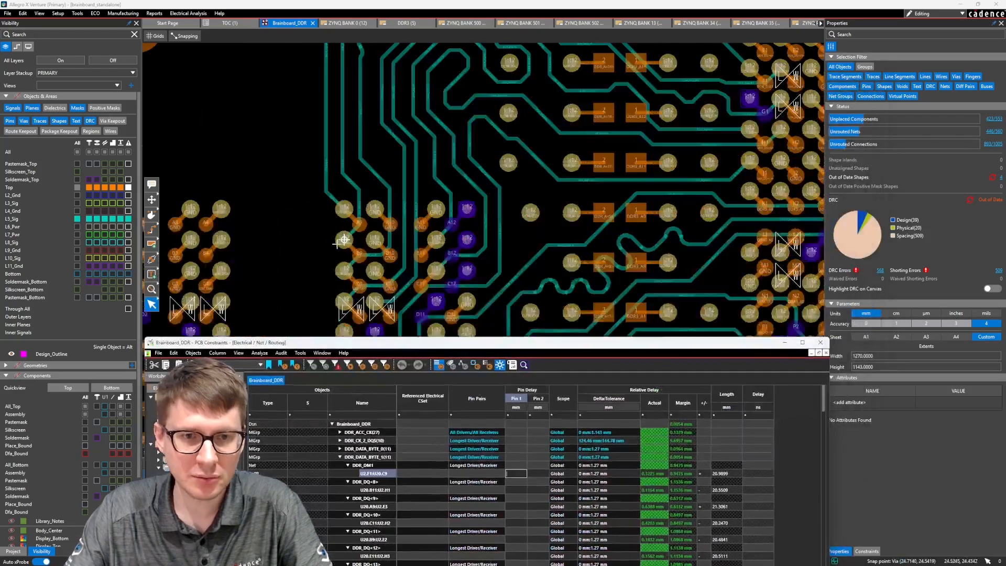
mouse_move(303, 264)
middle_down()
mouse_move(308, 254)
mouse_move(313, 265)
middle_up()
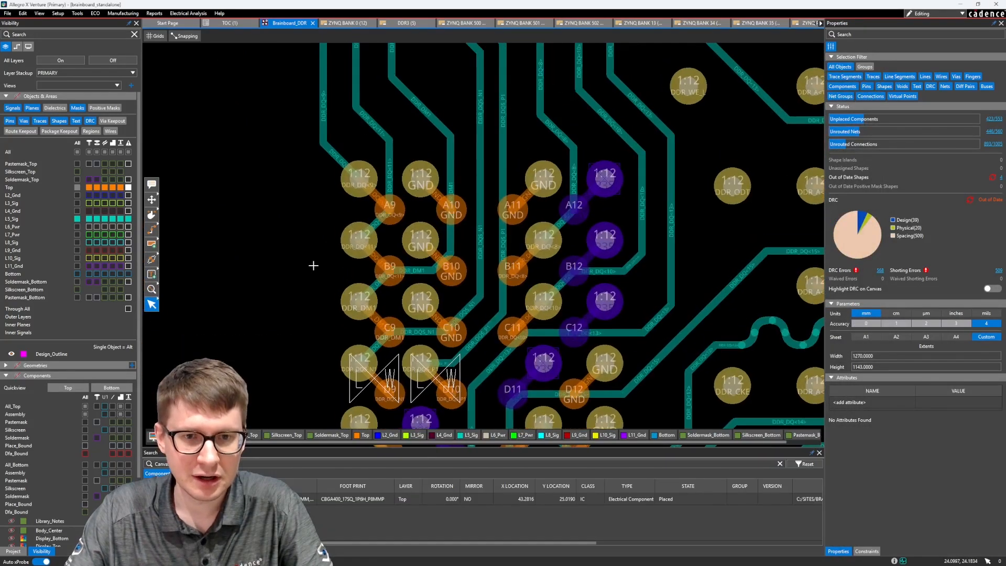
mouse_move(374, 224)
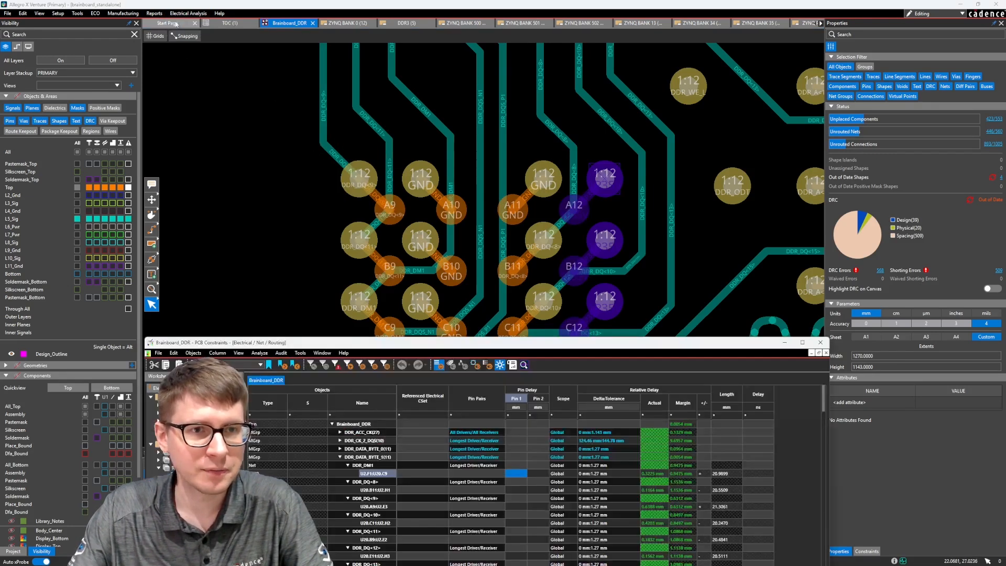
Set the Pin 1 delay of the U20.A9:U2.E3 pin pair under DDR_DQ<9> to 1 mm
drag(454, 347, 464, 75)
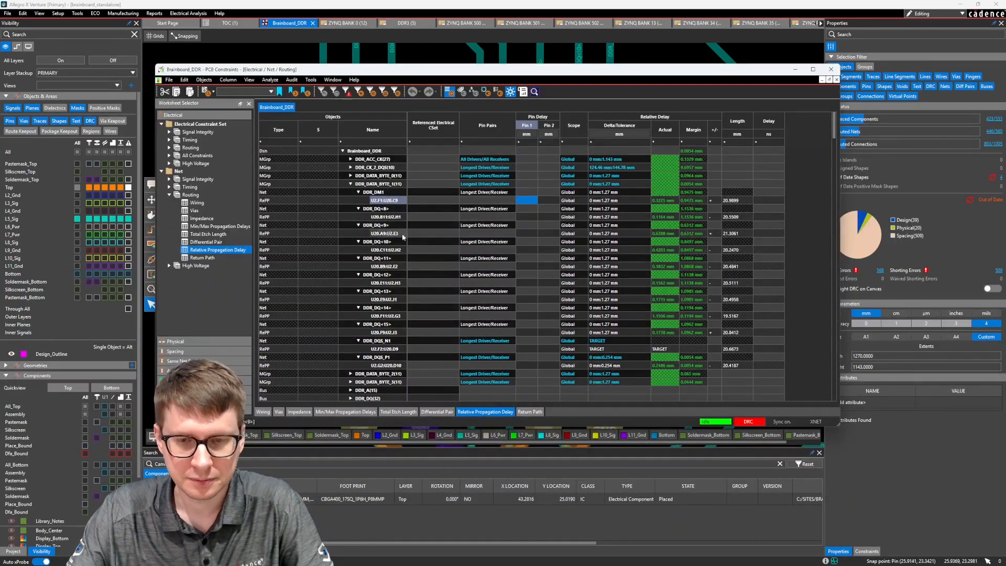
click(529, 235)
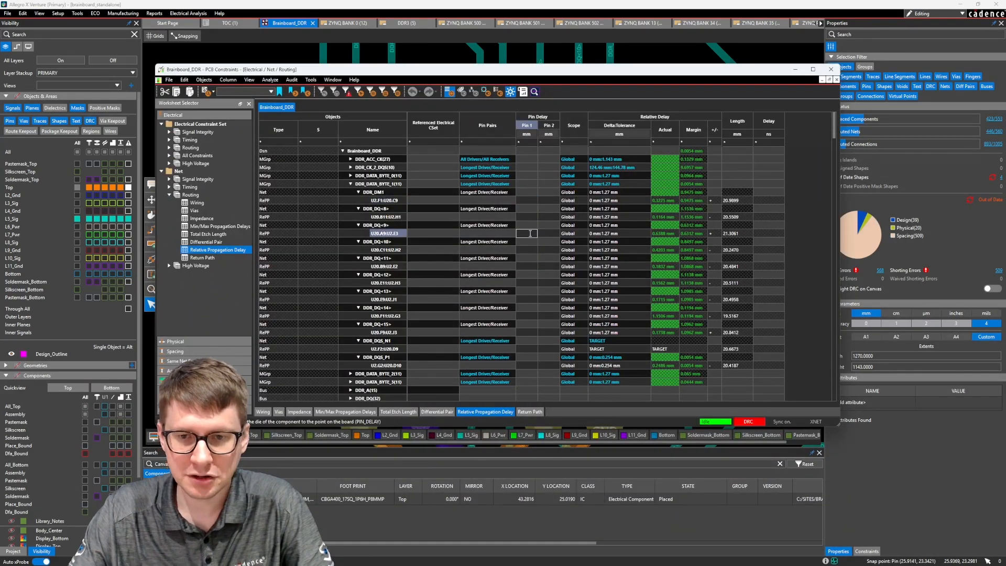
text(1)
key(Return)
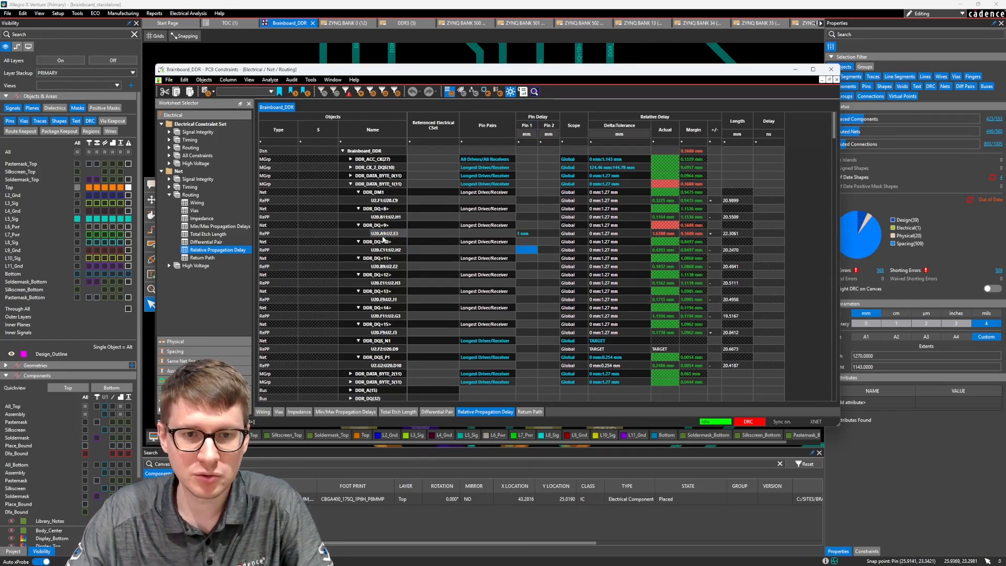
Clear the Pin 1 delay of the U20.A9:U2.E3 pin pair and close the constraint manager
drag(730, 77, 710, 72)
drag(715, 73, 713, 71)
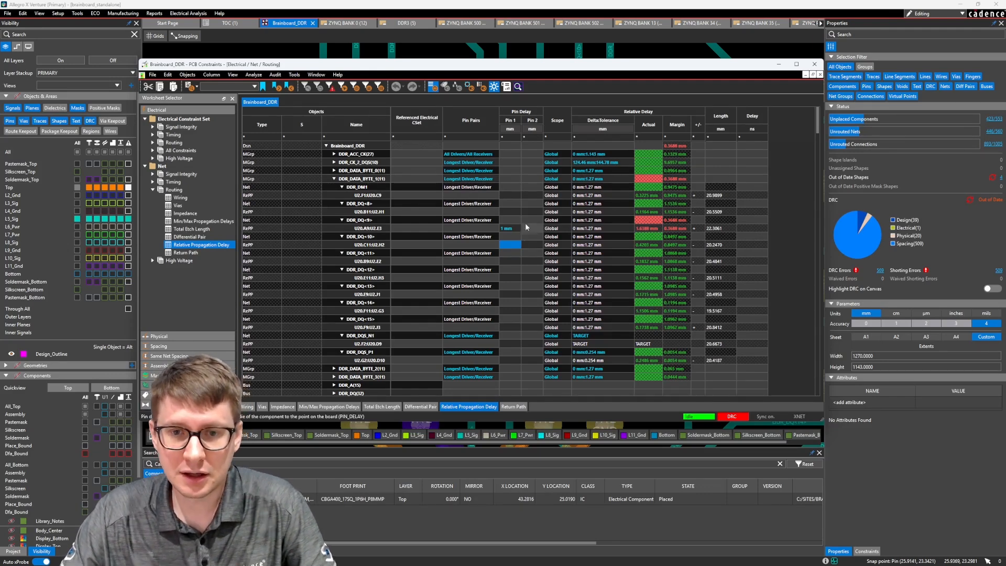
click(517, 230)
key(BackSpace)
key(Return)
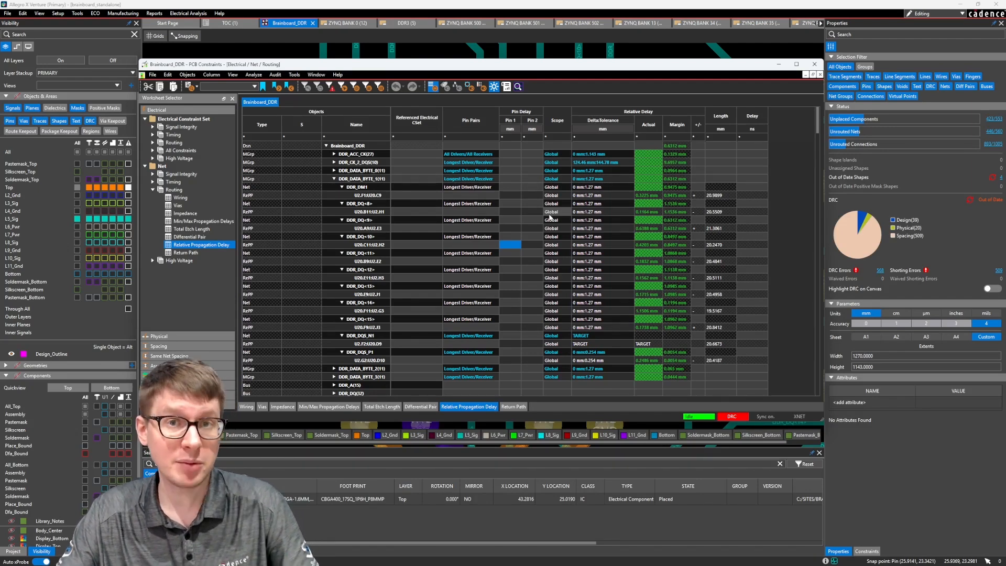
click(814, 65)
Start a pin delay import and load U1_pin_delays.csv from the brainboard_standalone project's physical output folder
click(8, 13)
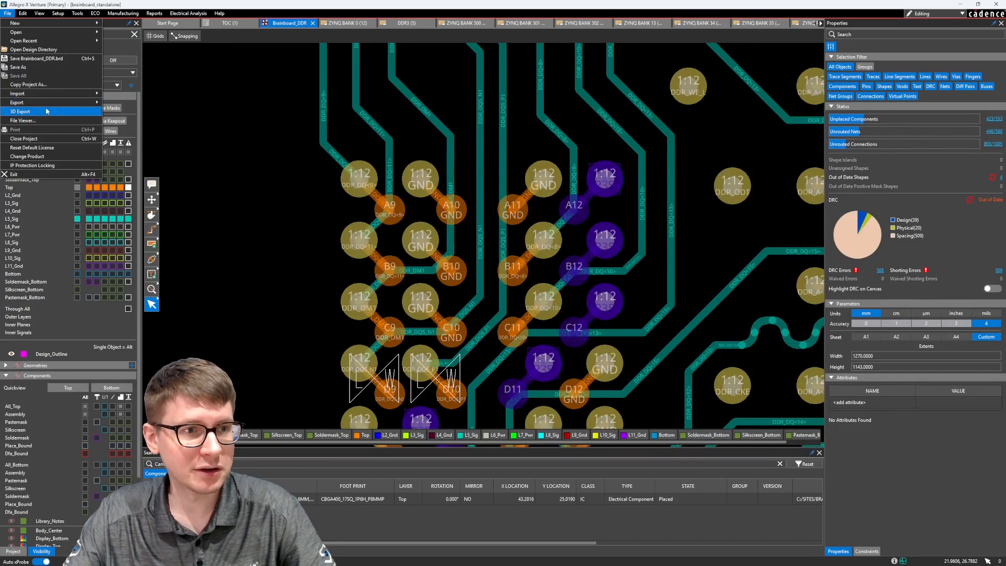
mouse_move(47, 94)
click(128, 131)
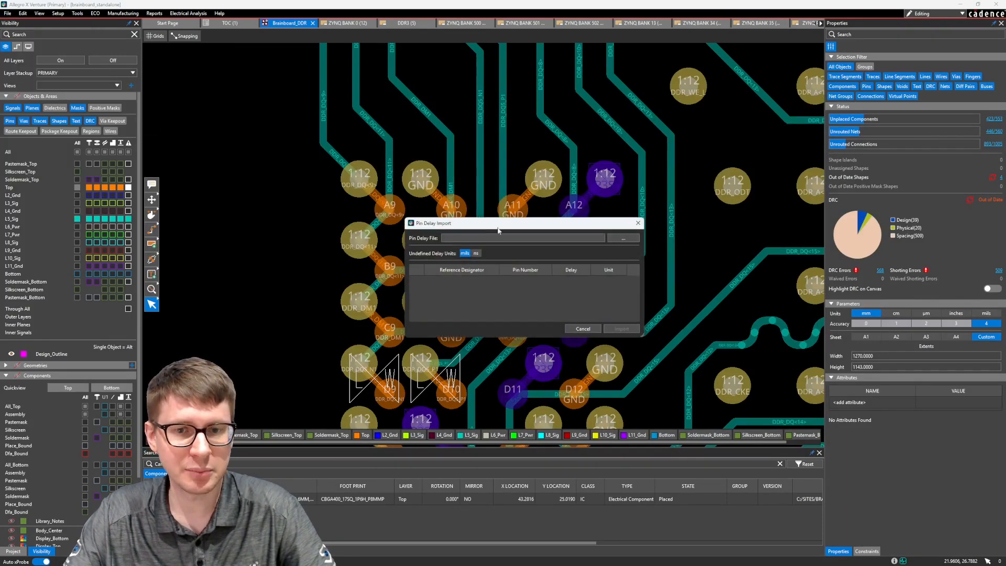
drag(498, 230, 494, 170)
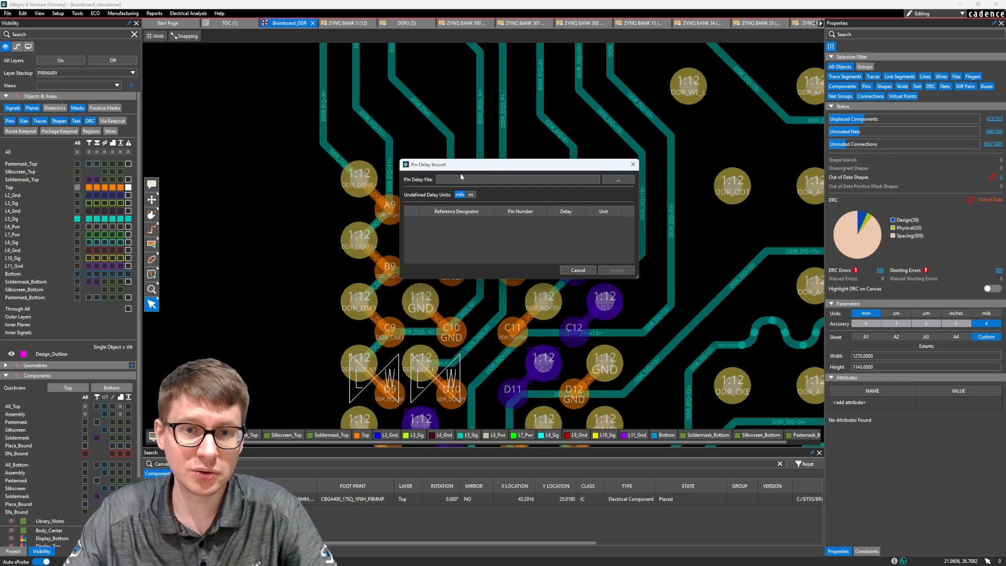
click(618, 179)
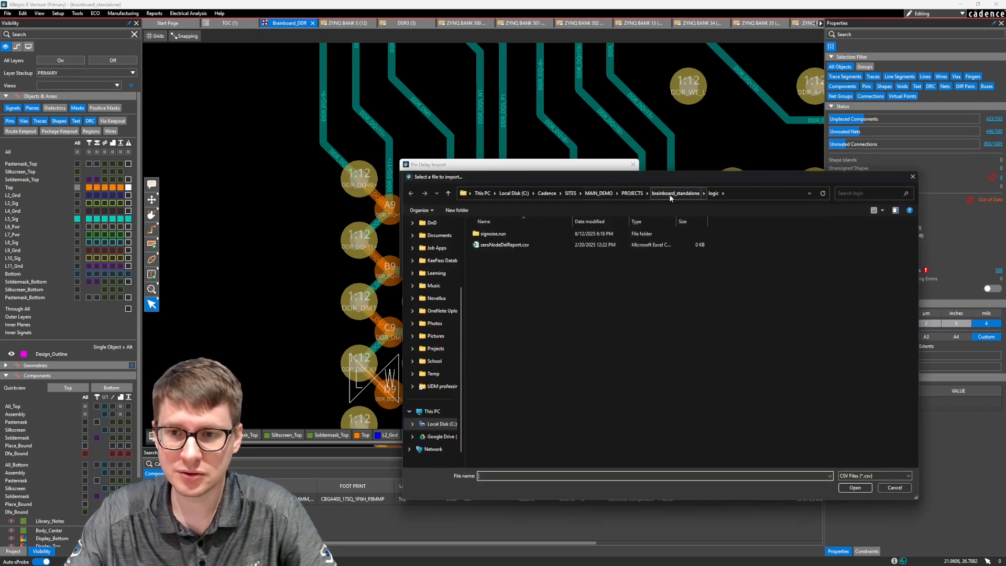
click(632, 193)
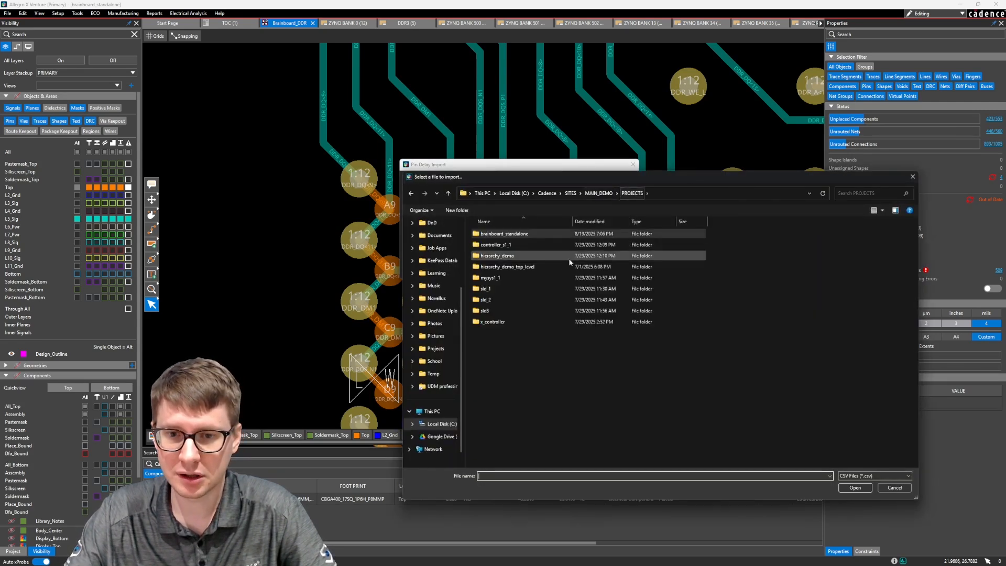
double_click(524, 233)
double_click(524, 255)
double_click(523, 234)
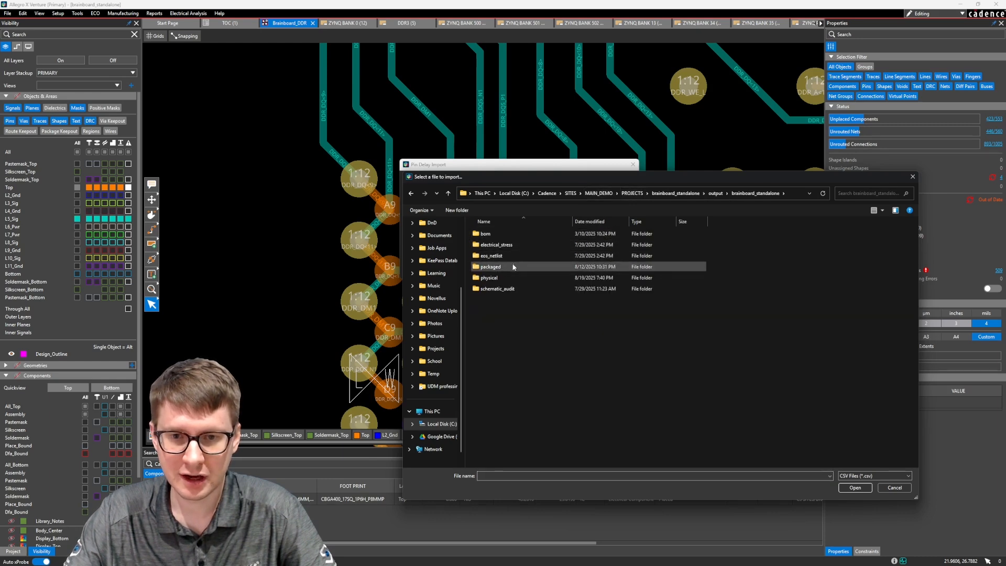
double_click(512, 276)
double_click(495, 267)
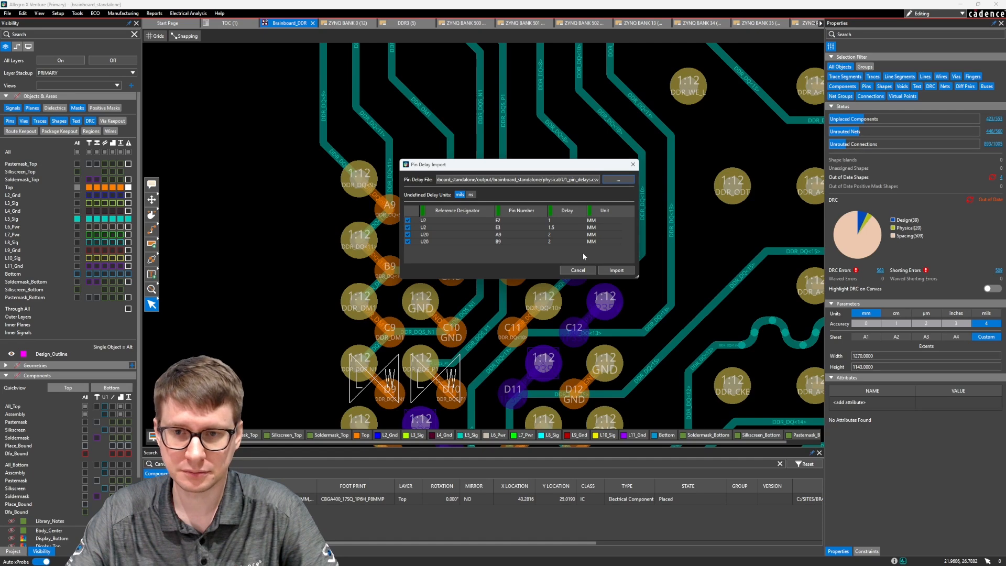
Change the delay unit of the U2 pin E3 entry to mils in the pin delay import list
double_click(598, 226)
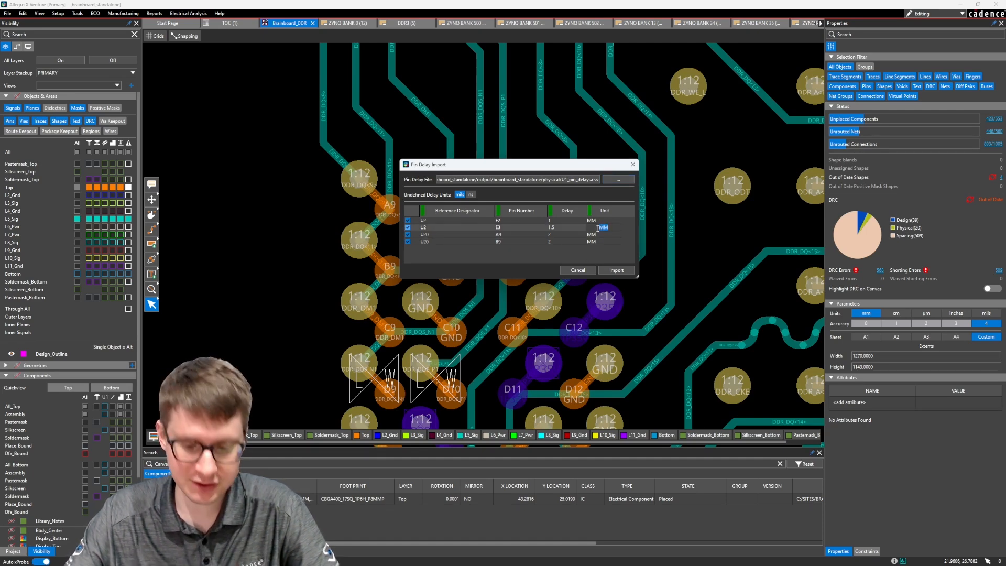
text(mils)
key(Return)
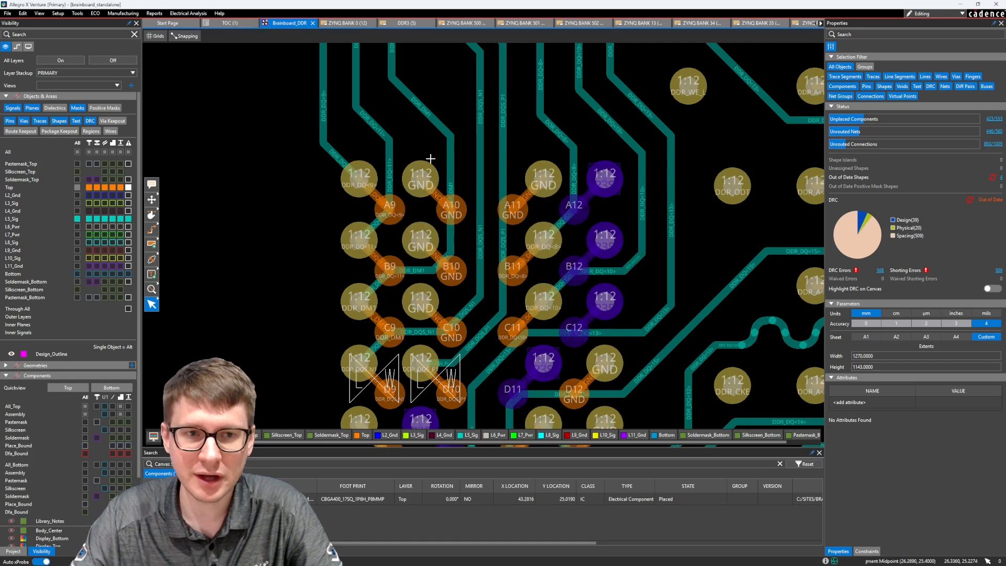
Start a pin delay import and load U1_pin_delays.csv from the brainboard_standalone output's physical folder
click(7, 13)
mouse_move(90, 94)
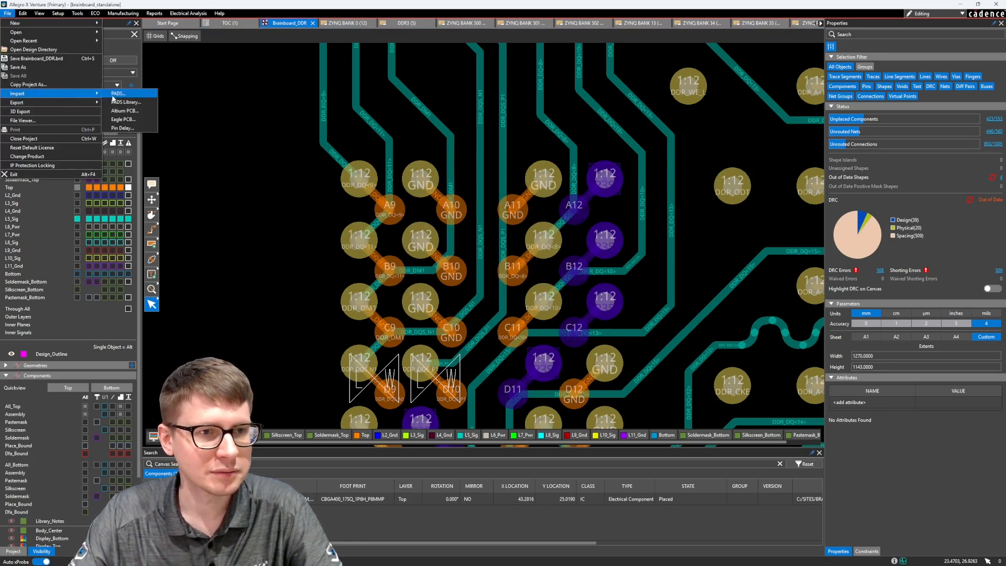
click(122, 127)
click(616, 181)
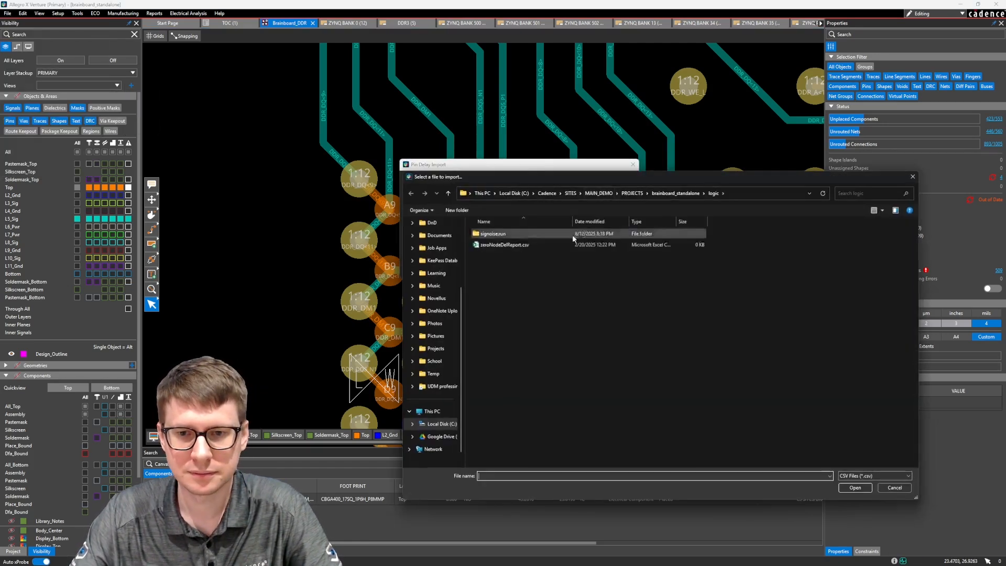
click(676, 194)
double_click(535, 254)
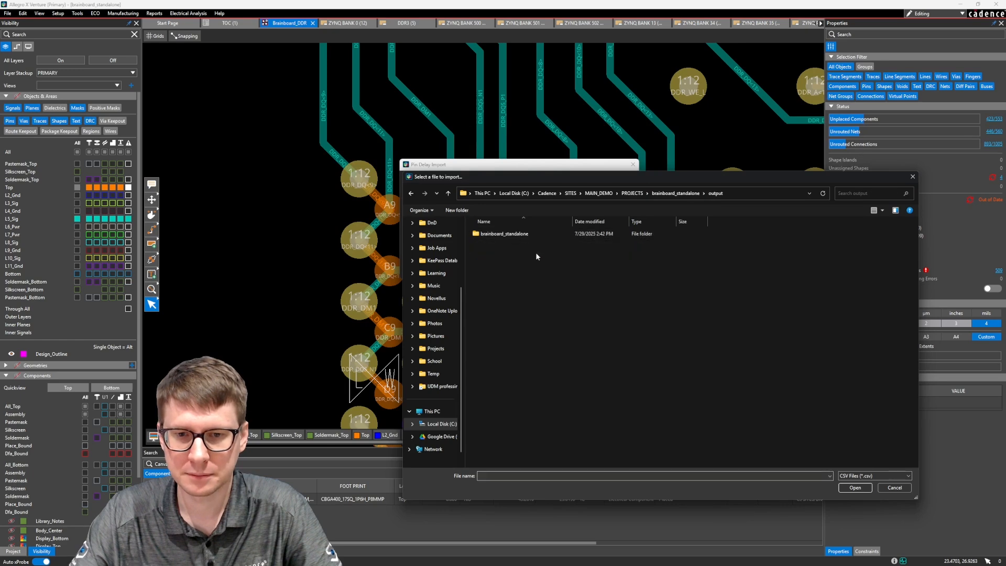
double_click(524, 234)
double_click(505, 276)
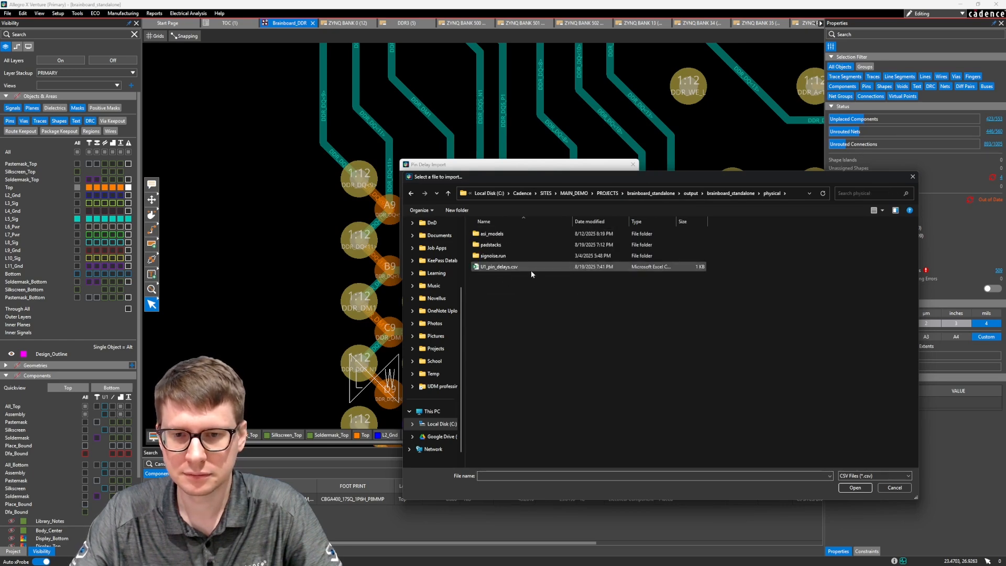
double_click(528, 267)
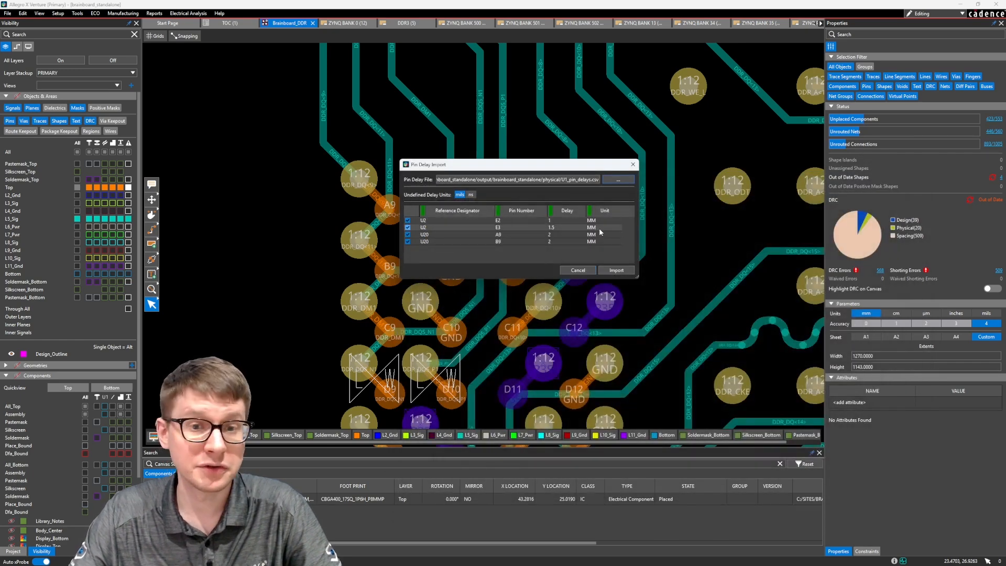
Try MIL as the unit of the U2 pin E3 entry in the import list, and restore it to MM
double_click(599, 228)
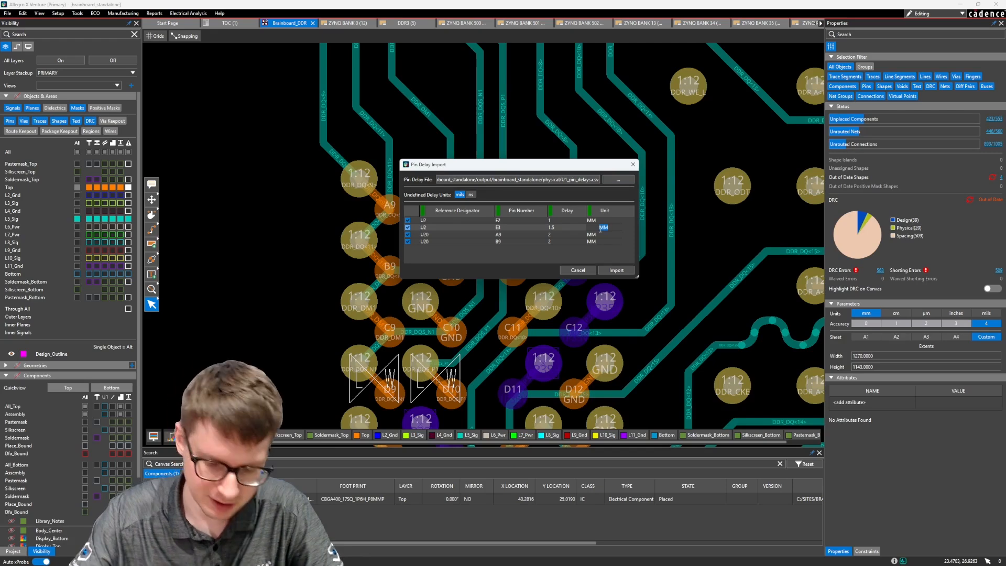
text(MIL)
key(Return)
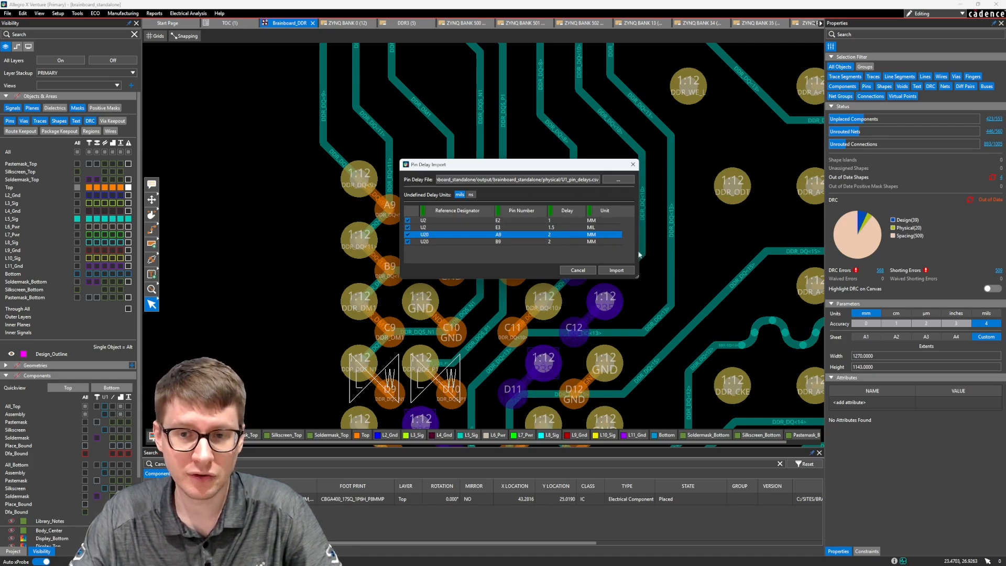
double_click(599, 228)
text(MM)
click(598, 235)
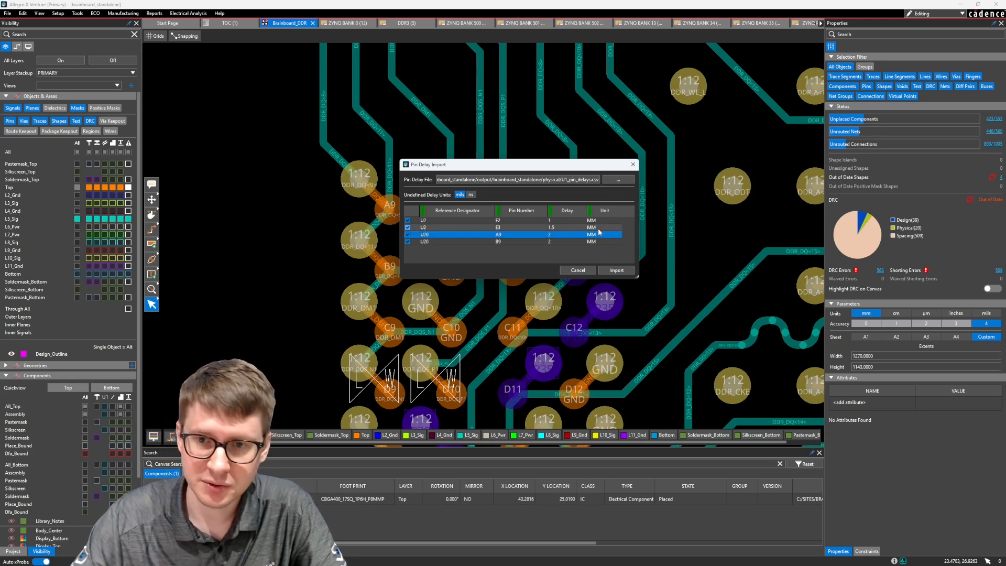
Import all the listed U2 and U20 pin delays and close the pin delay import
click(618, 270)
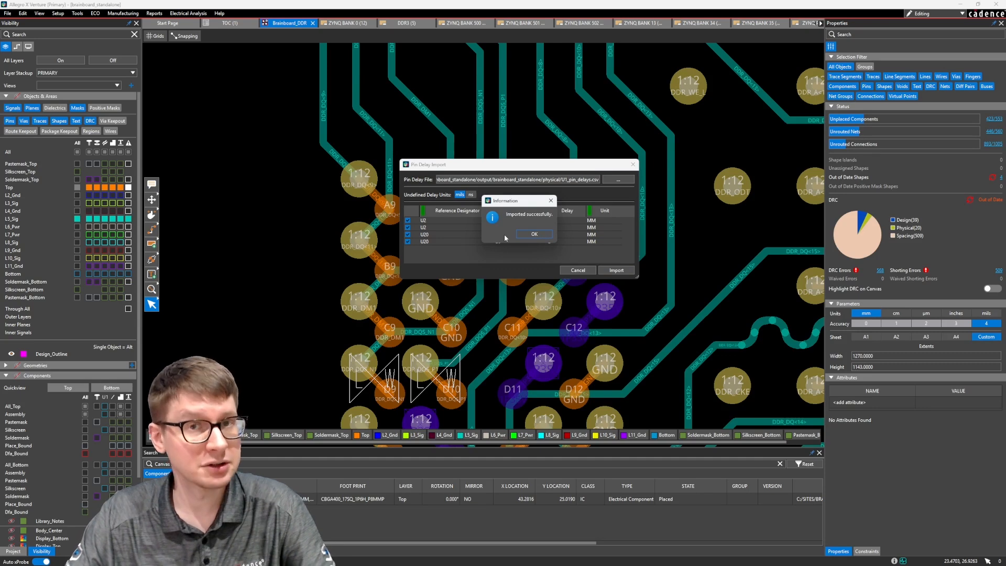
click(534, 234)
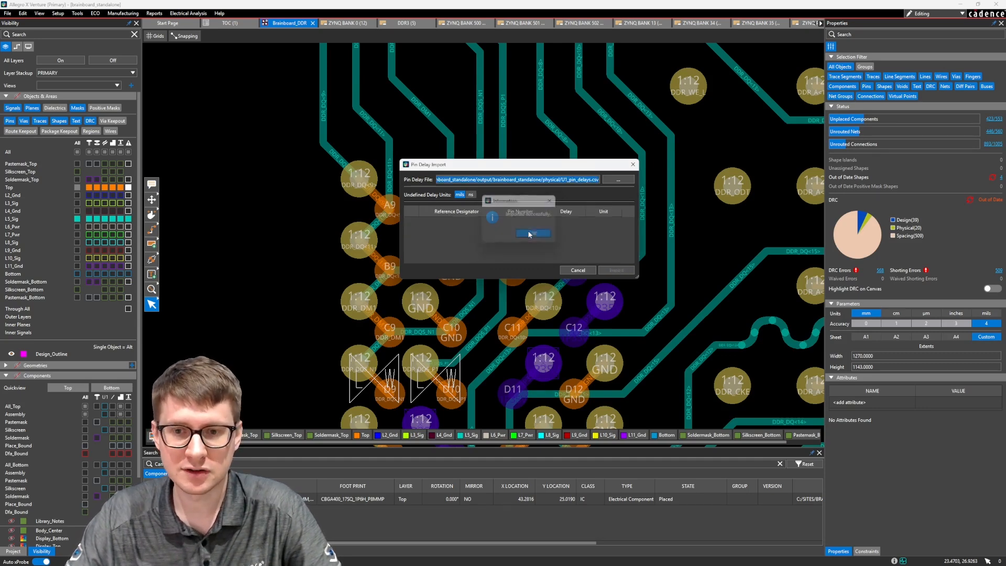
click(576, 270)
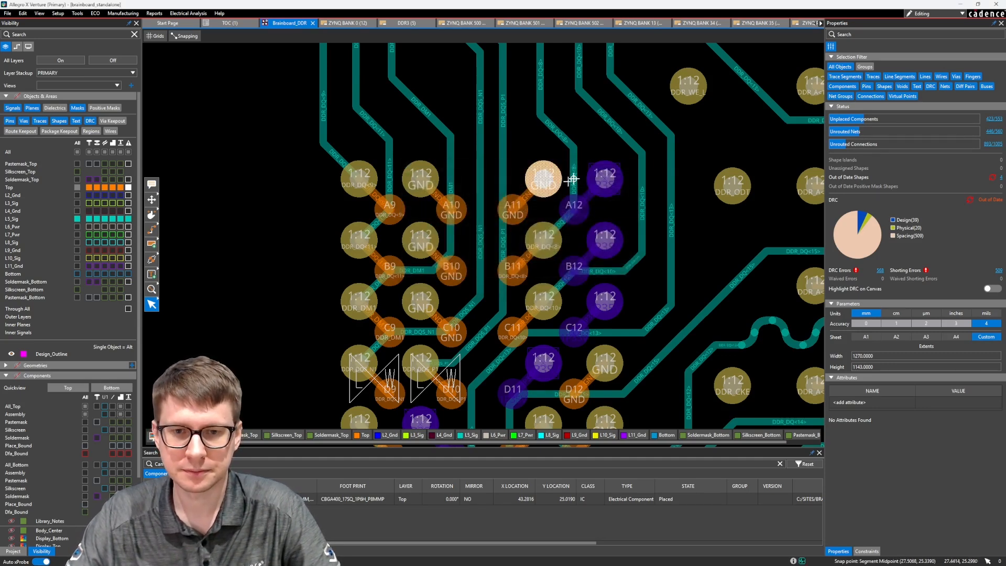
Analyze the DDR_DATA_BYTE_1 match group's relative propagation delay in the constraint manager, and close the constraint manager
click(189, 14)
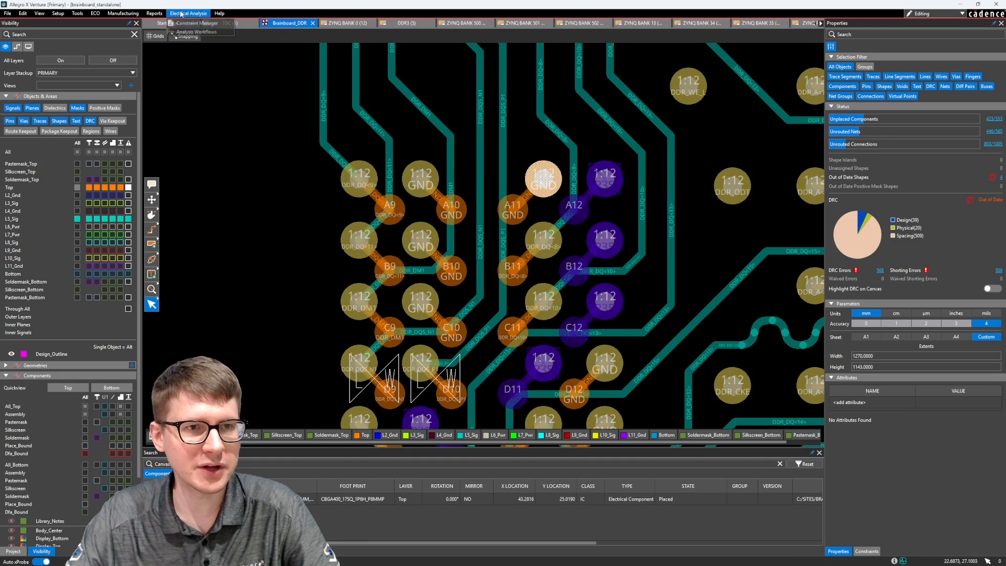
click(192, 25)
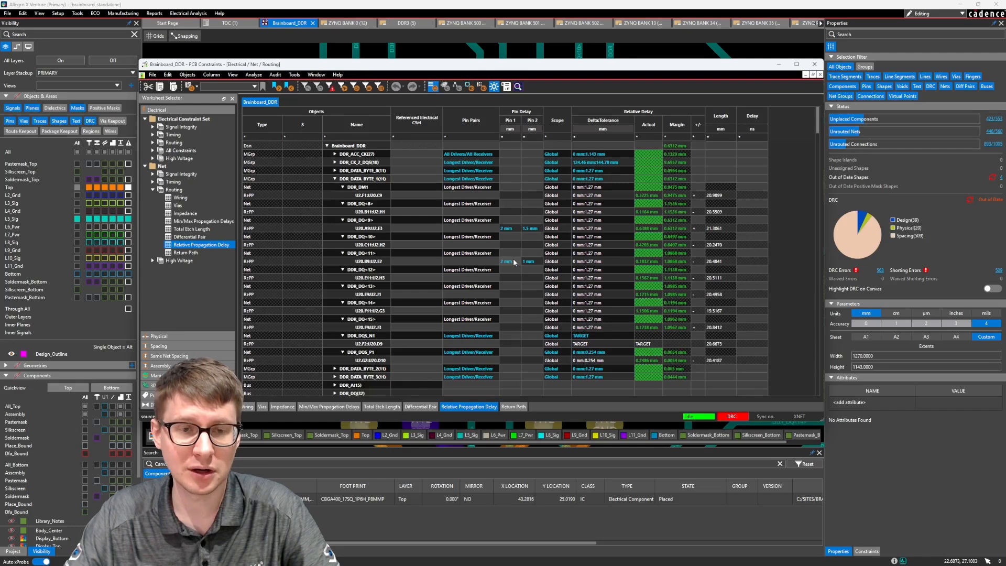
right_click(368, 180)
click(384, 185)
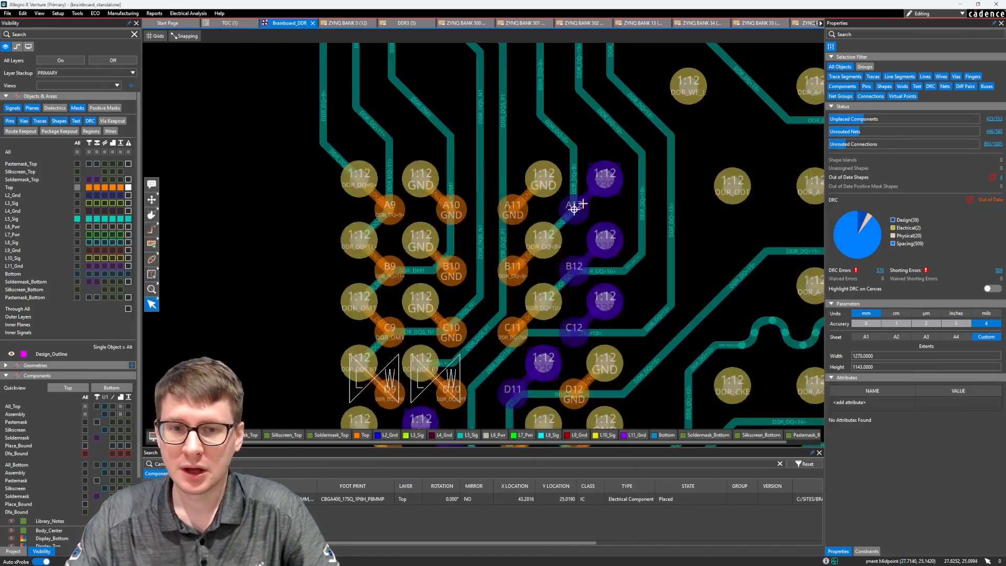
click(815, 64)
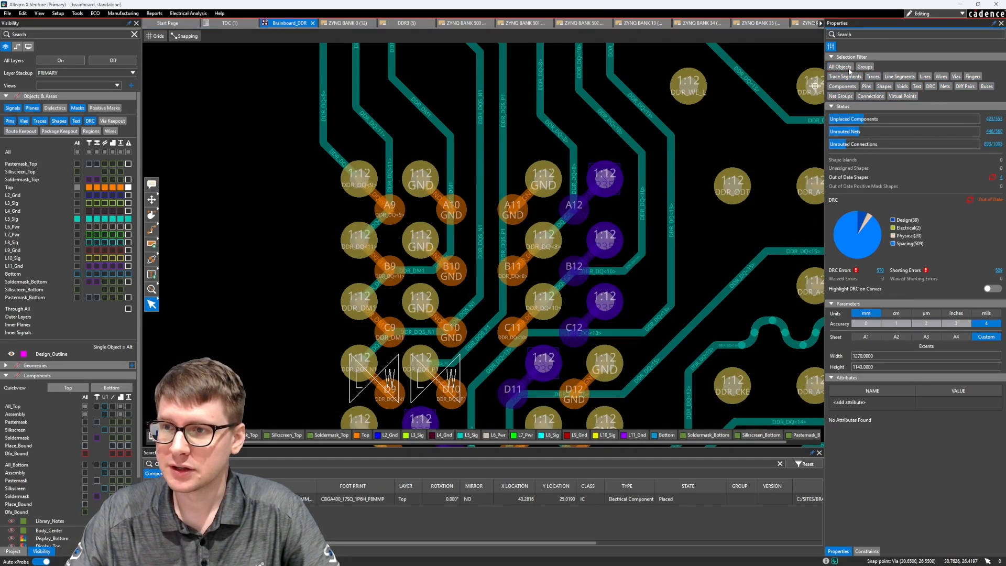
Limit selection to nets, list DDR_DQ<9> and DDR_DQ<11> in the search results, and clear the selection
click(945, 87)
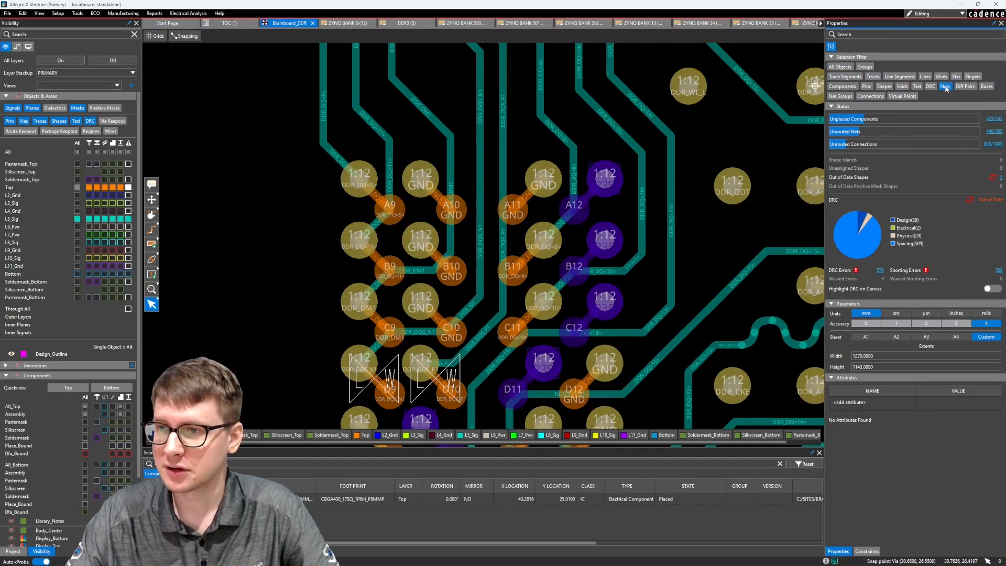
drag(308, 128, 388, 157)
right_click(389, 141)
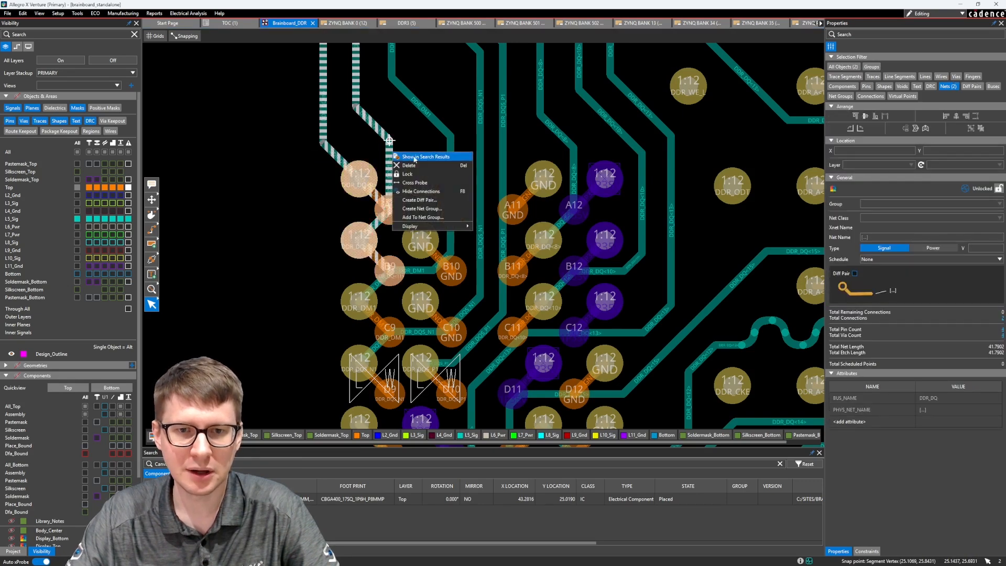
click(414, 157)
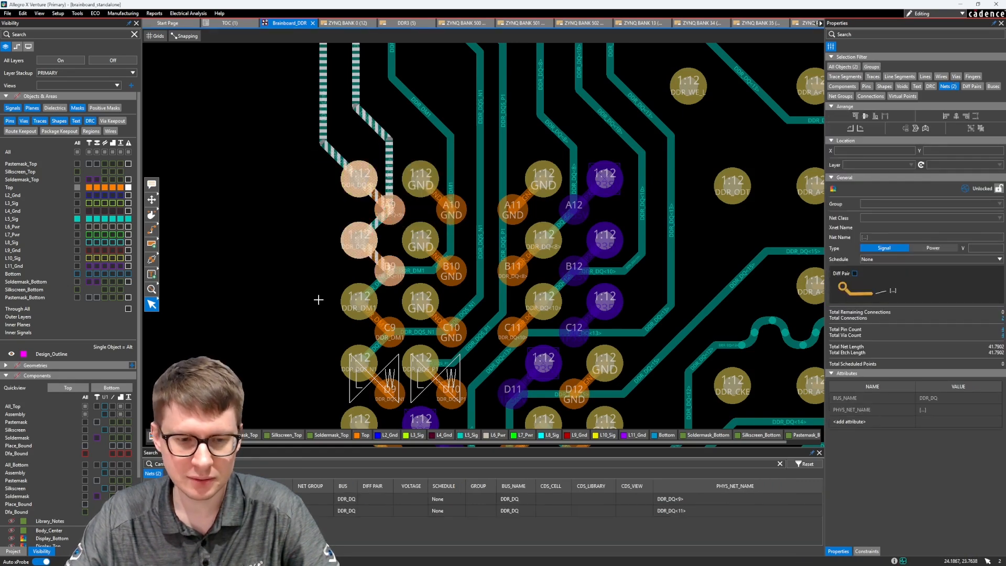
click(317, 205)
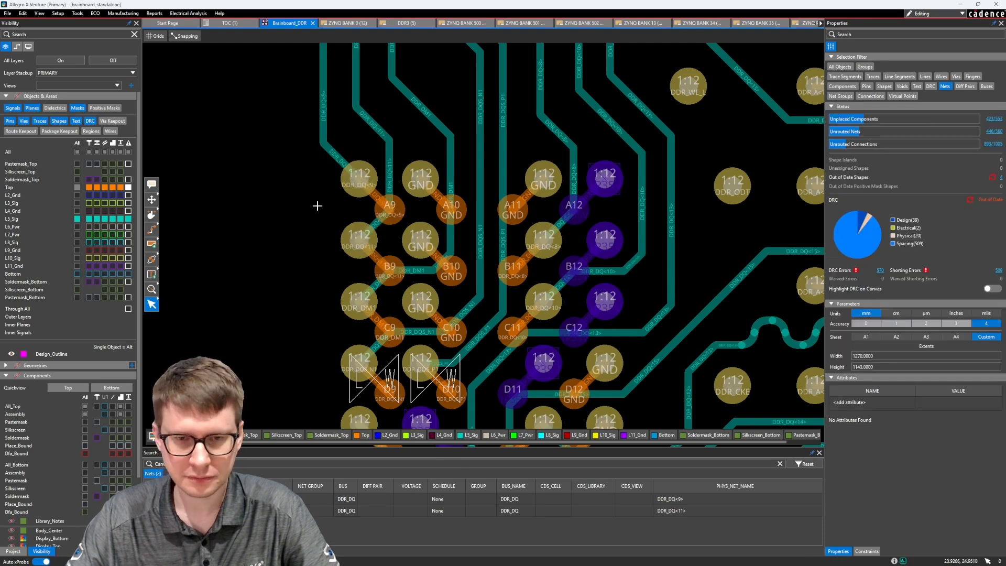
Limit selection to pins and list U20 pins A9 and B9 in the search results up to their delay values
click(867, 87)
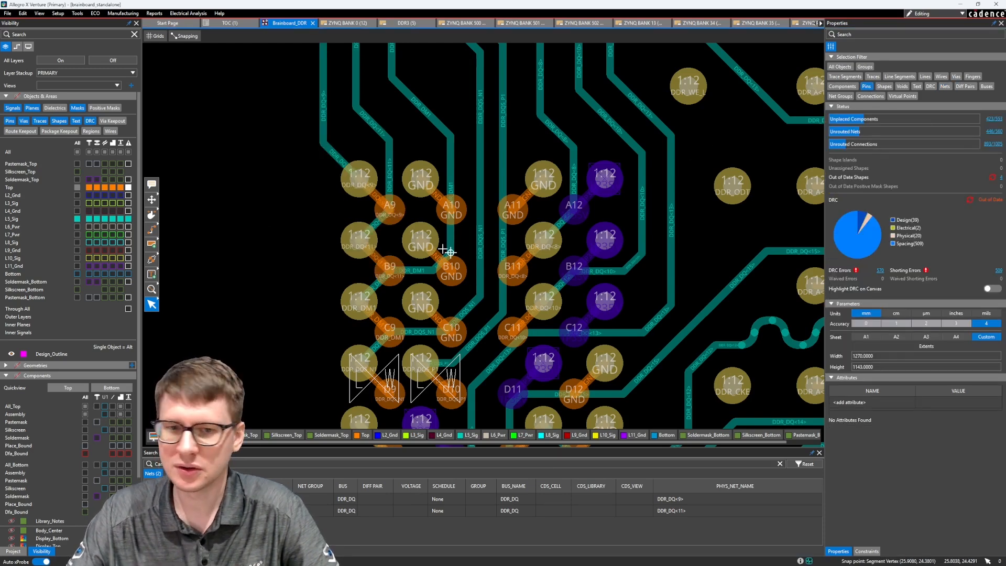
click(374, 195)
right_click(391, 209)
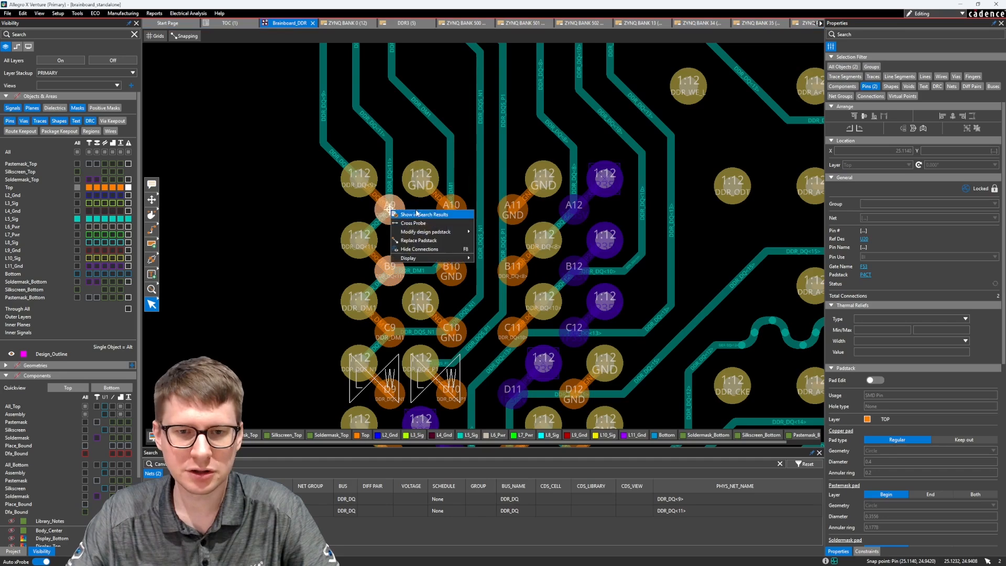
click(419, 214)
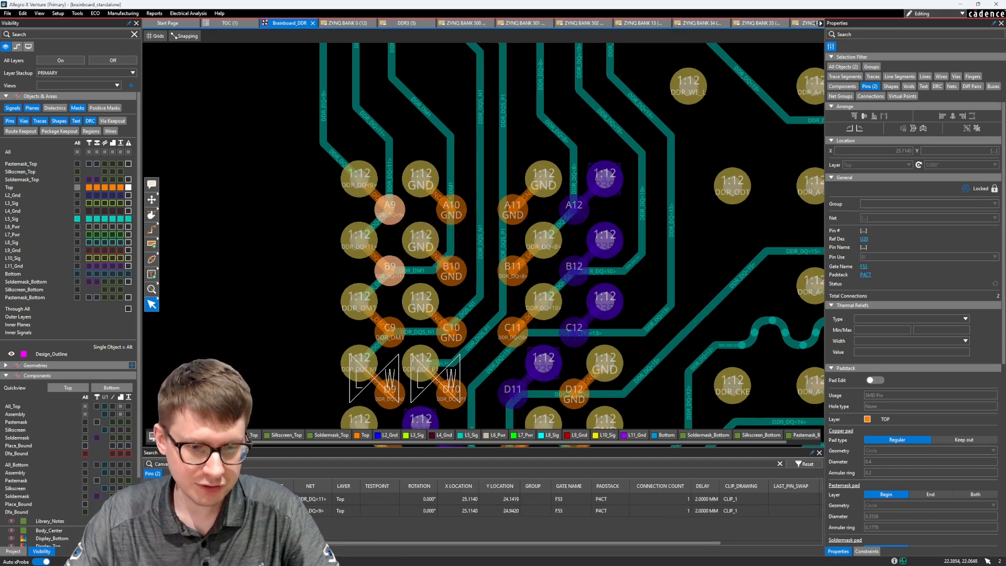
drag(251, 543, 352, 545)
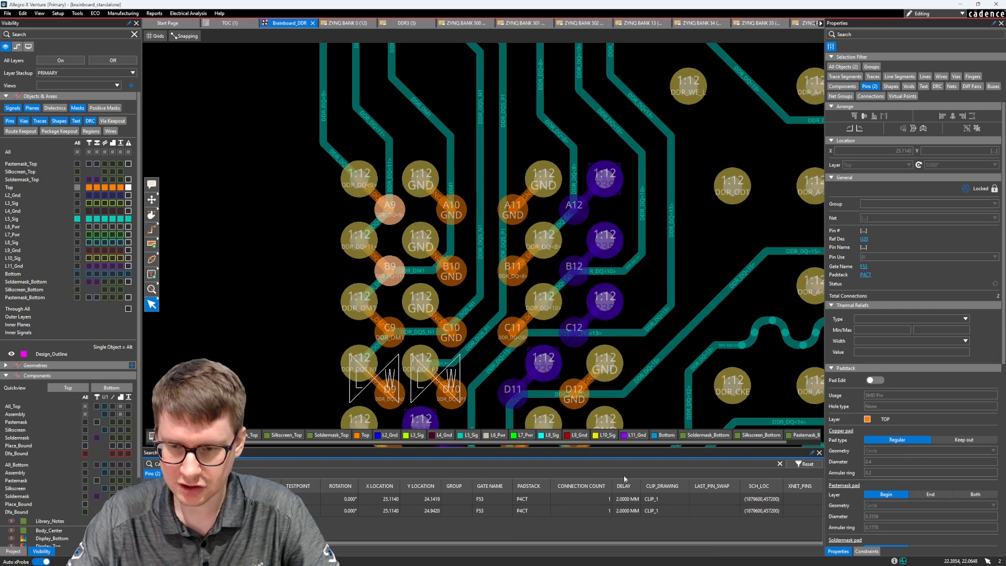
Set the delay of U20 pins B9 and A9 to 1.35 mm each in the search results and clear the selection
click(626, 499)
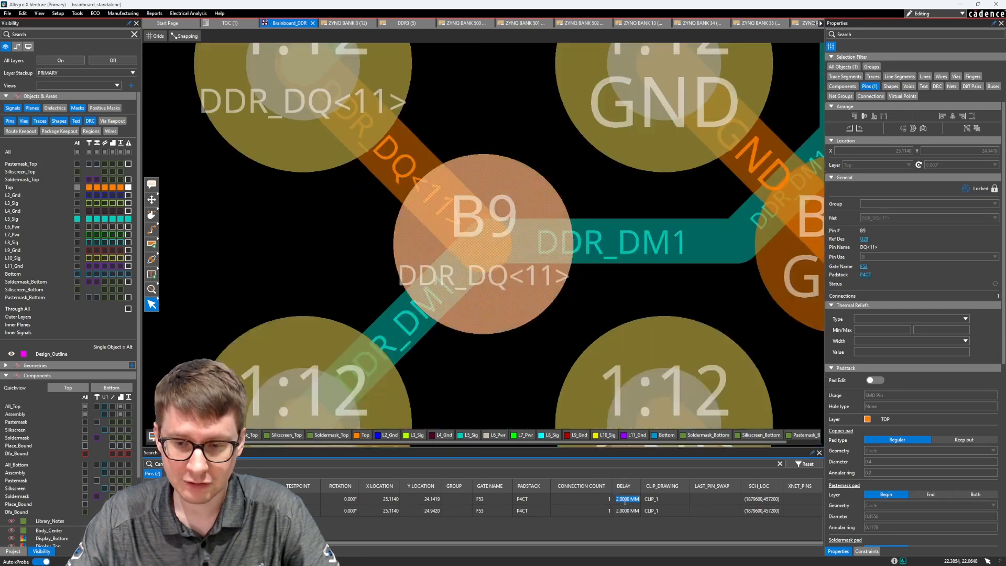
text(1.35mm)
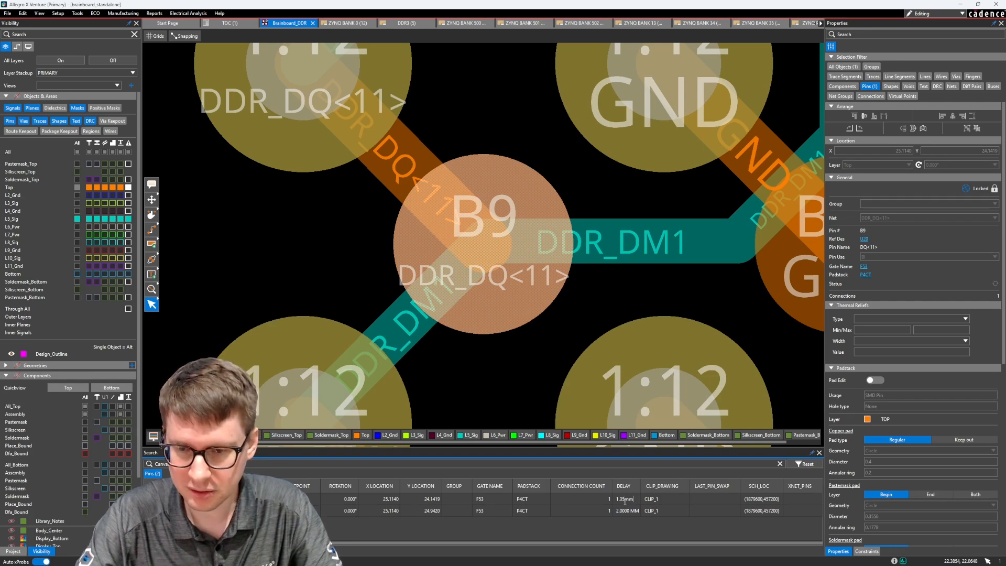
key(Tab)
click(625, 504)
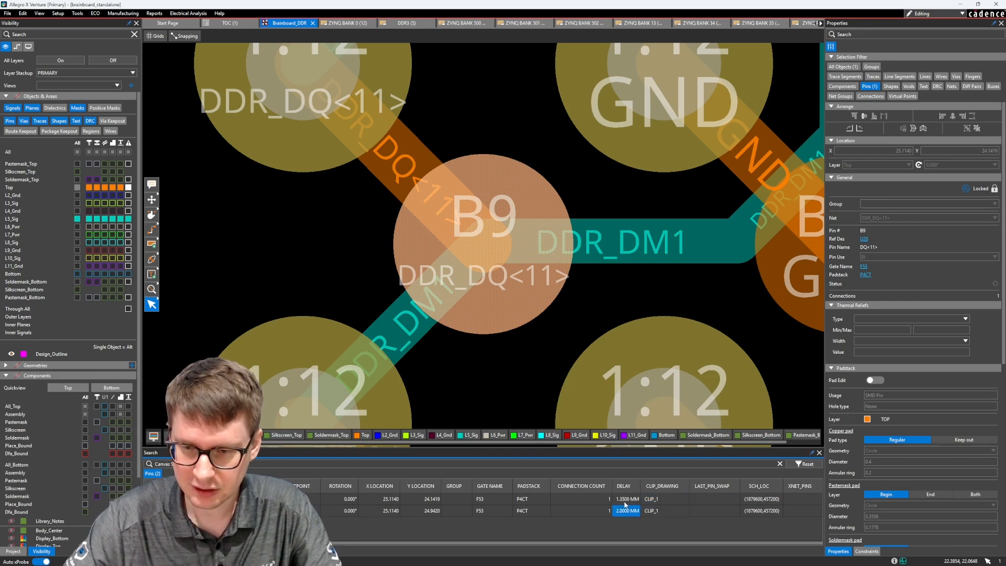
text(1)
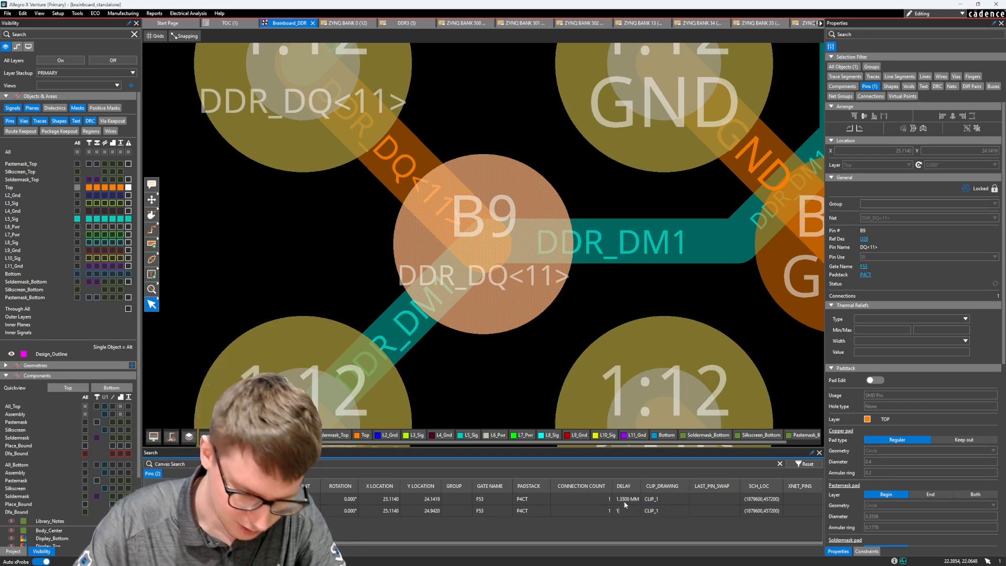
text(.35mm)
key(Return)
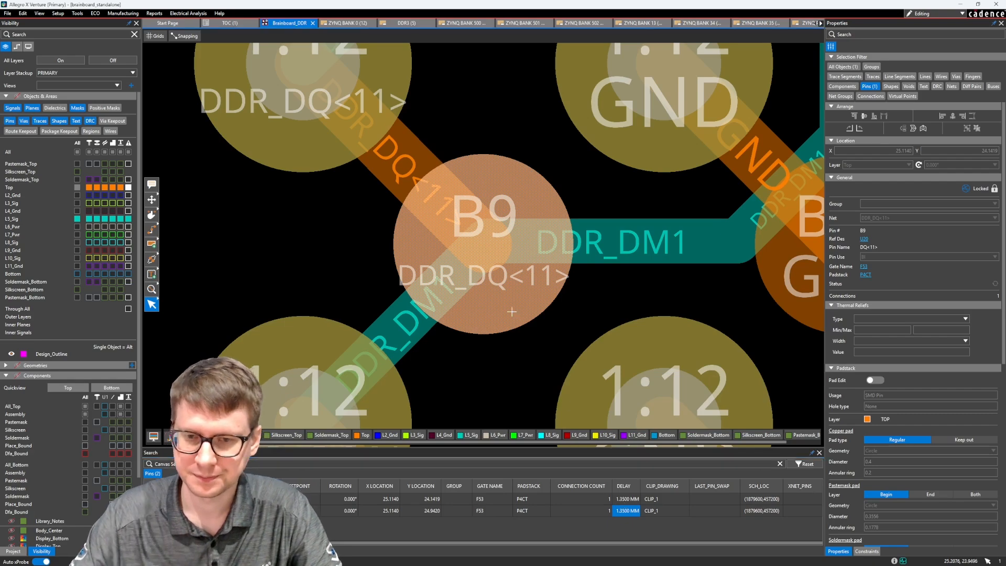
scroll(492, 281, down, 2)
click(384, 278)
middle_drag(350, 151, 324, 176)
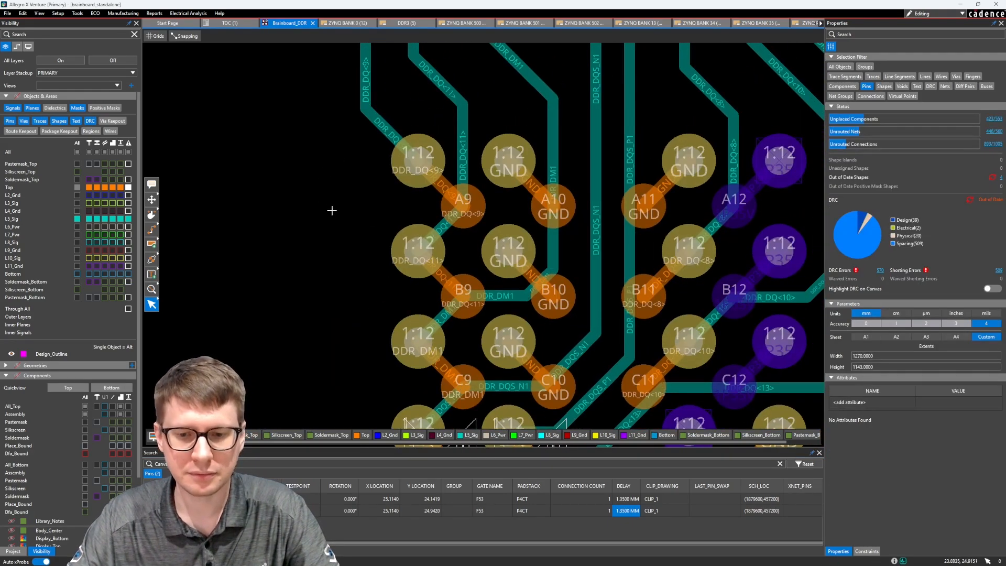
Check the pin delays of the DDR_DQ<9> and DDR_DQ<11> pin pairs in the constraint manager and close it
click(187, 13)
click(196, 23)
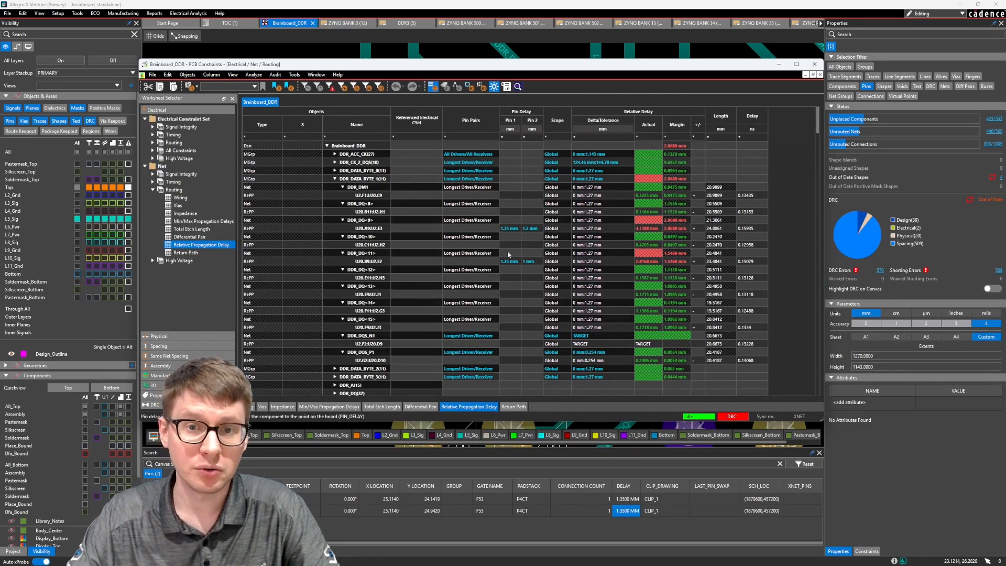
click(814, 64)
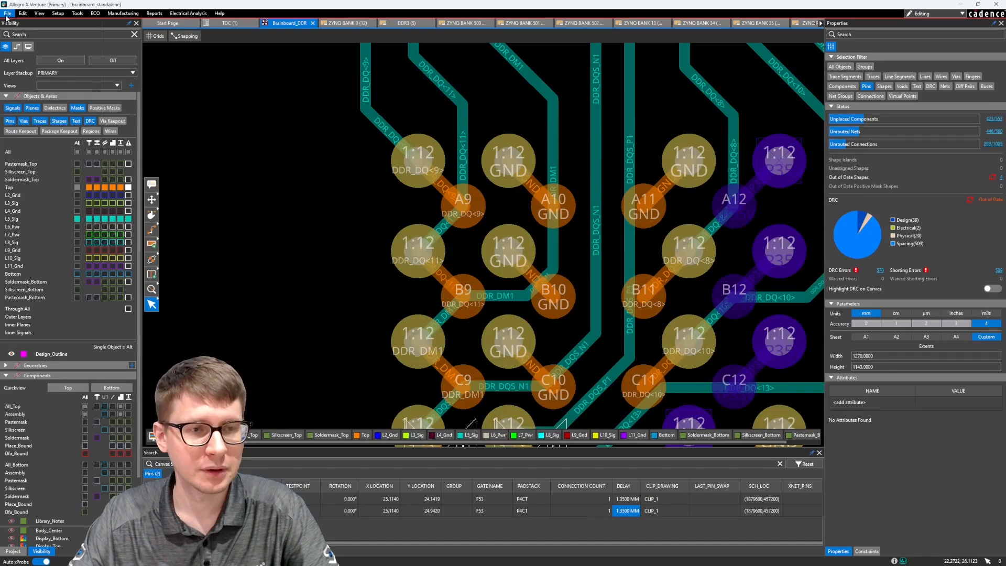
Start a pin delay export for component U20 on the board and move the export dialog clear of the view's edge
click(8, 14)
mouse_move(46, 102)
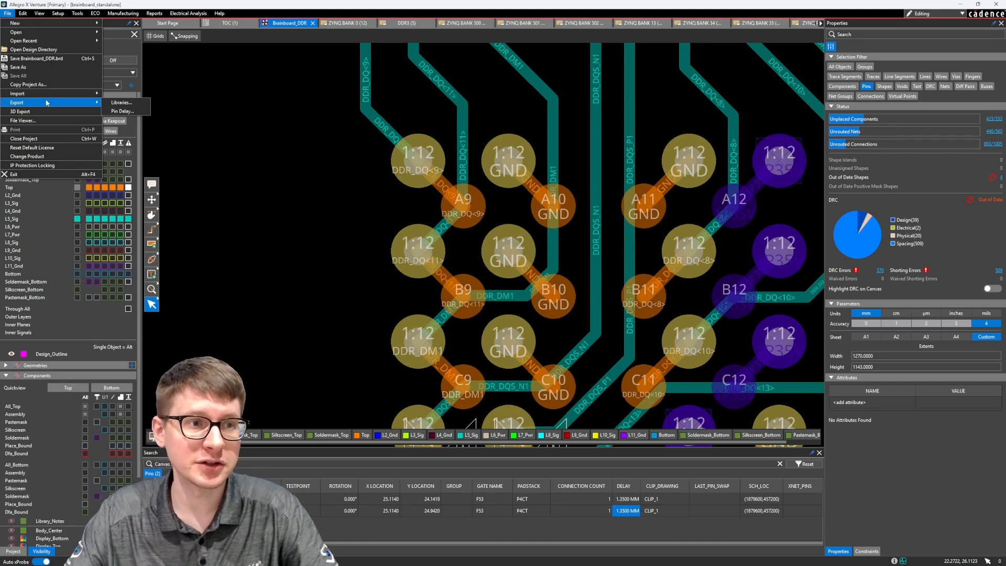
click(113, 113)
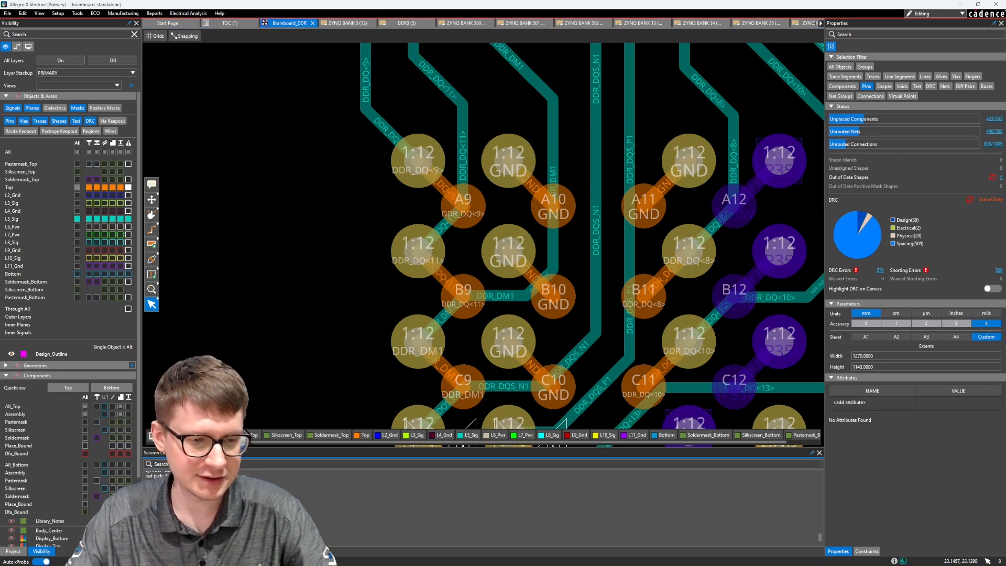
scroll(291, 313, down, 2)
middle_drag(264, 321, 342, 236)
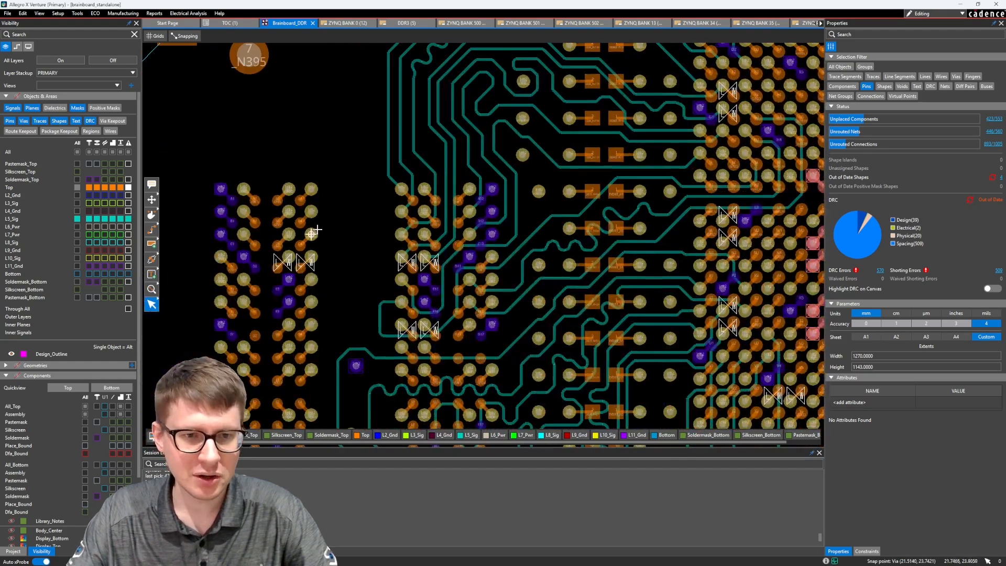
click(288, 234)
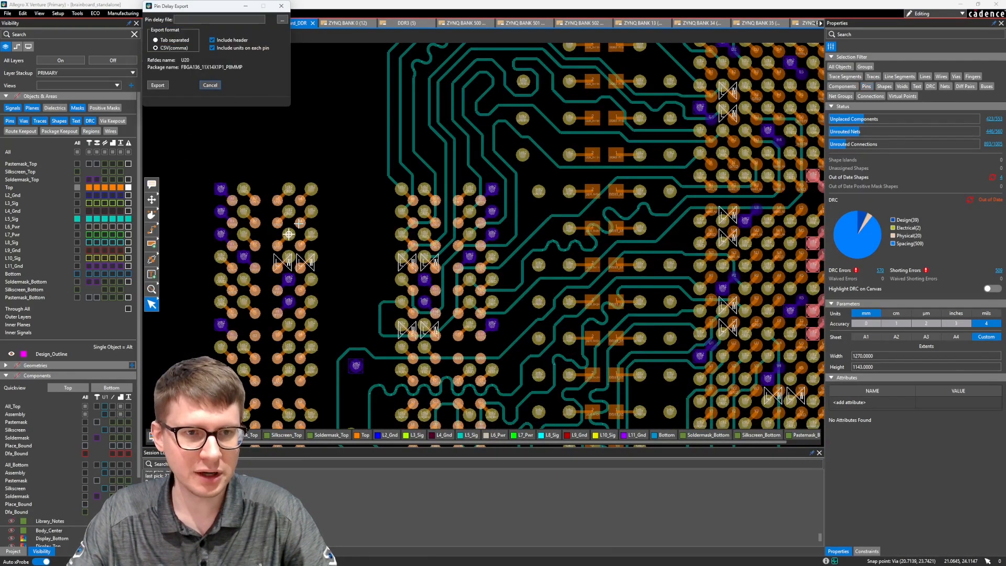
drag(215, 10, 425, 144)
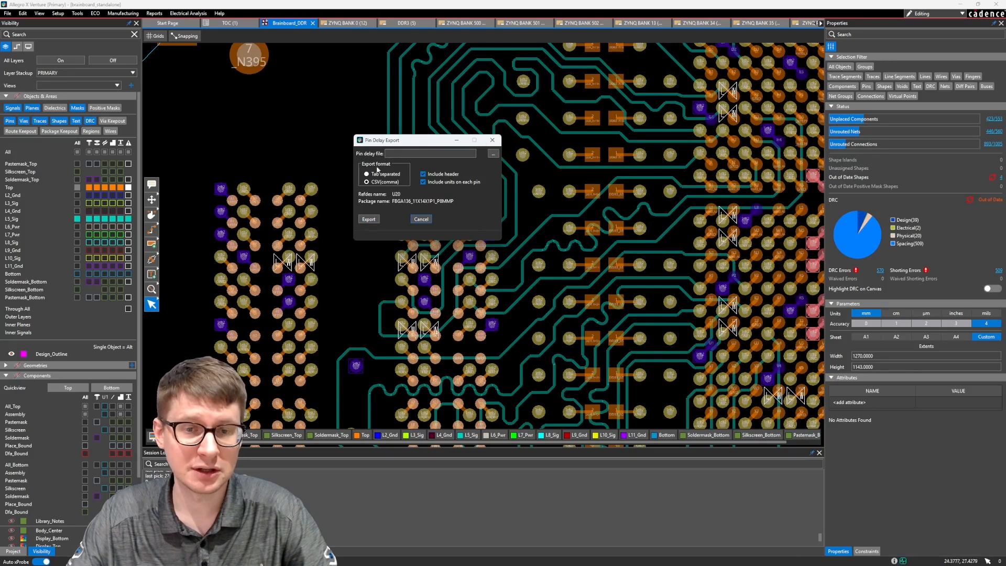
Export U20's pin delays as a comma-separated CSV named U20_pin_delay, including the header and units on each pin
click(410, 152)
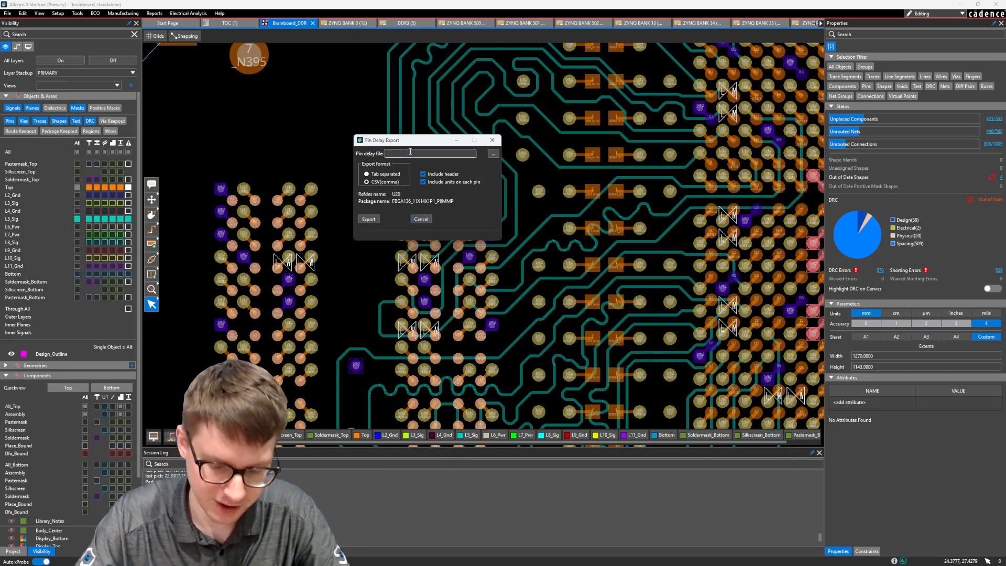
text(U20_pin_)
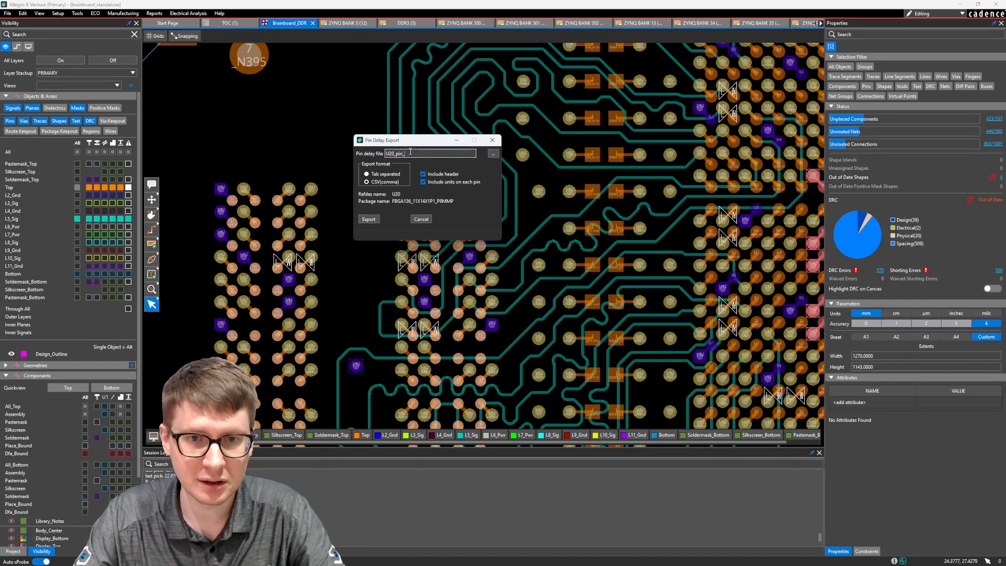
text(delay)
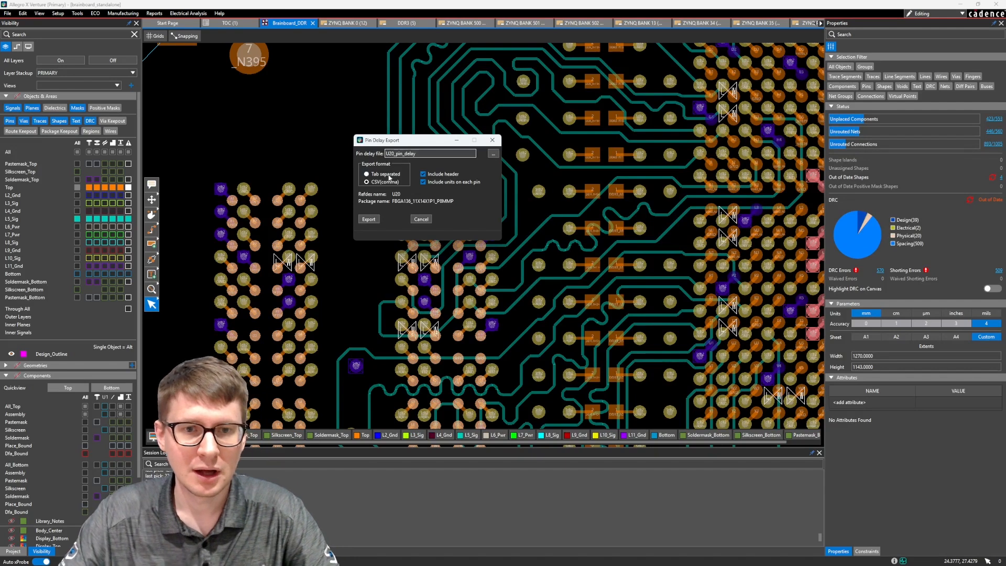
click(385, 183)
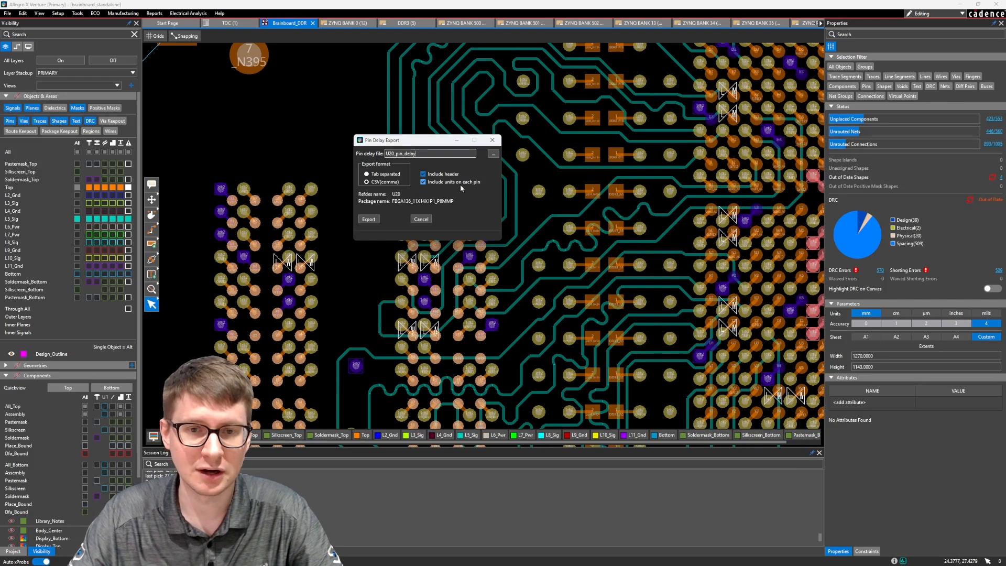
click(369, 219)
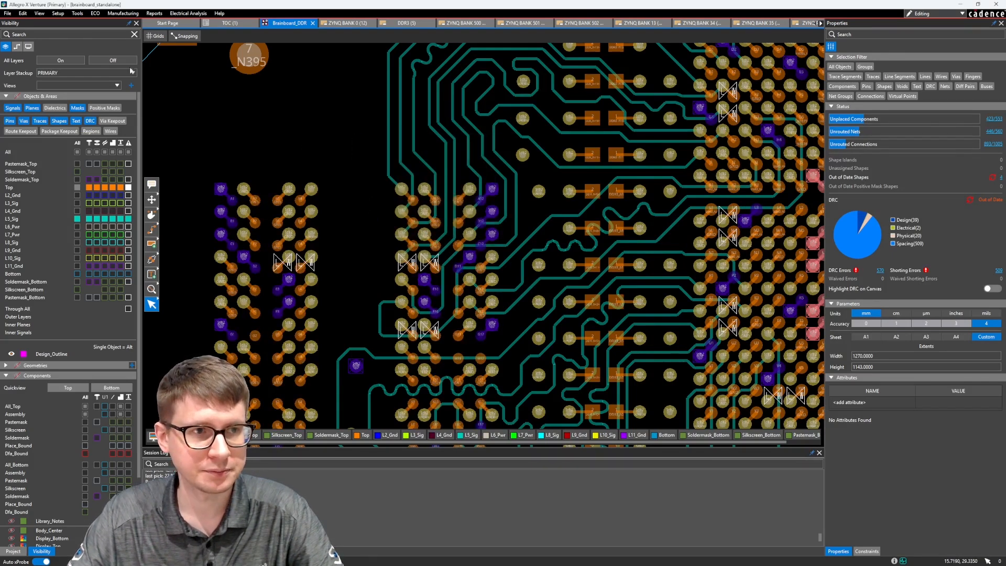
Open U20_pin_delay.csv from the design directory in Excel, enlarge the window and widen column A
click(8, 14)
click(33, 50)
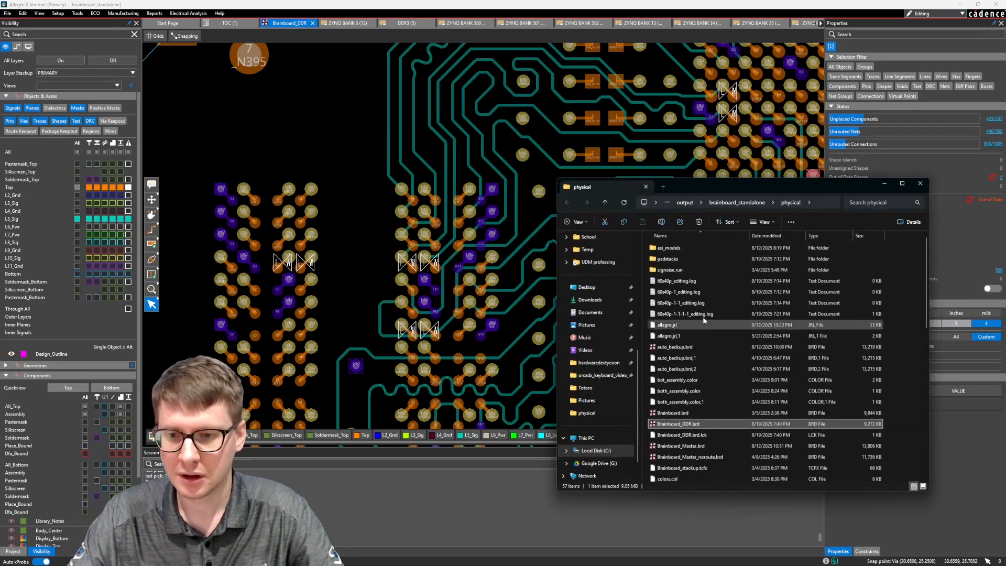
scroll(722, 338, down, 10)
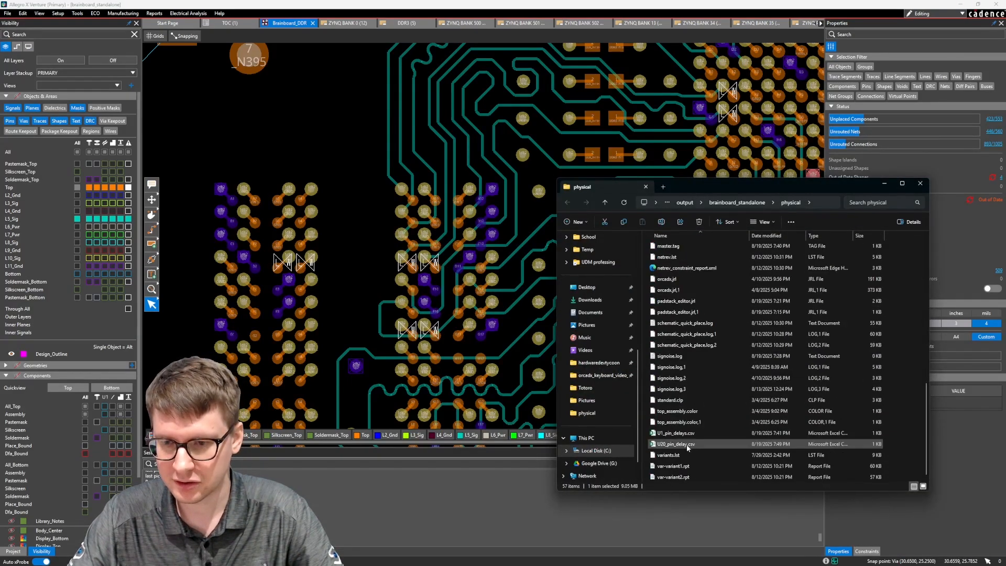
click(669, 446)
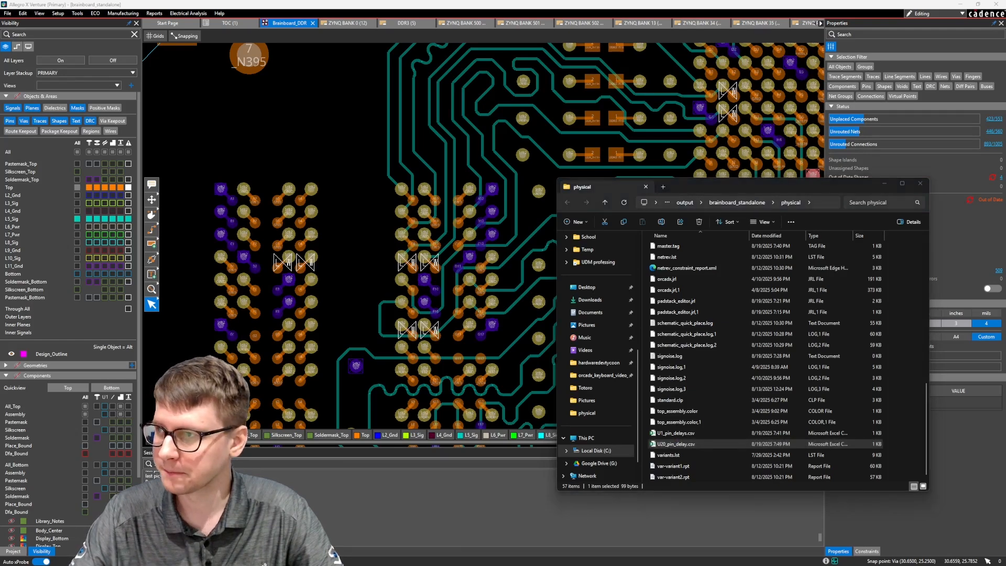
drag(1005, 204, 398, 44)
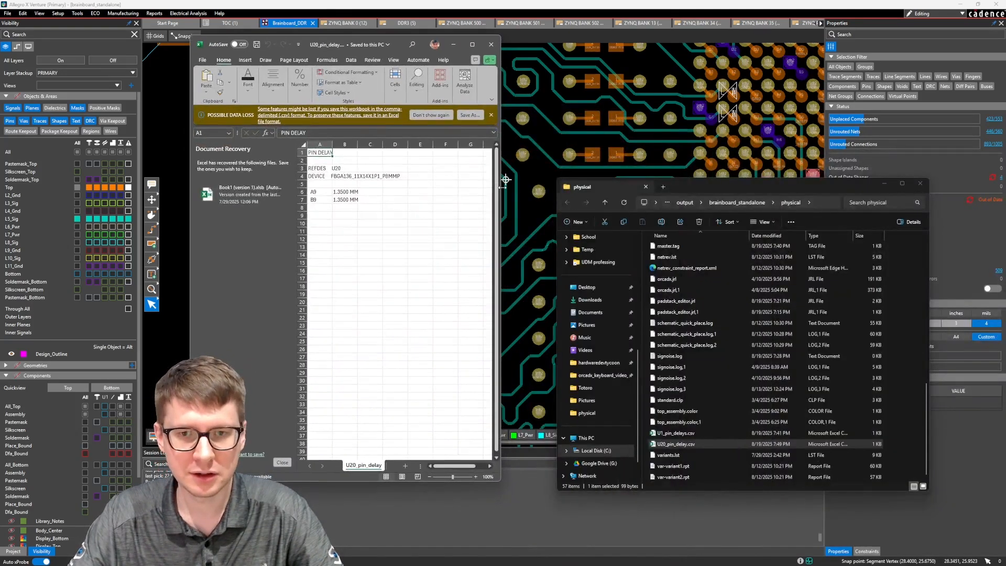
drag(501, 186, 739, 182)
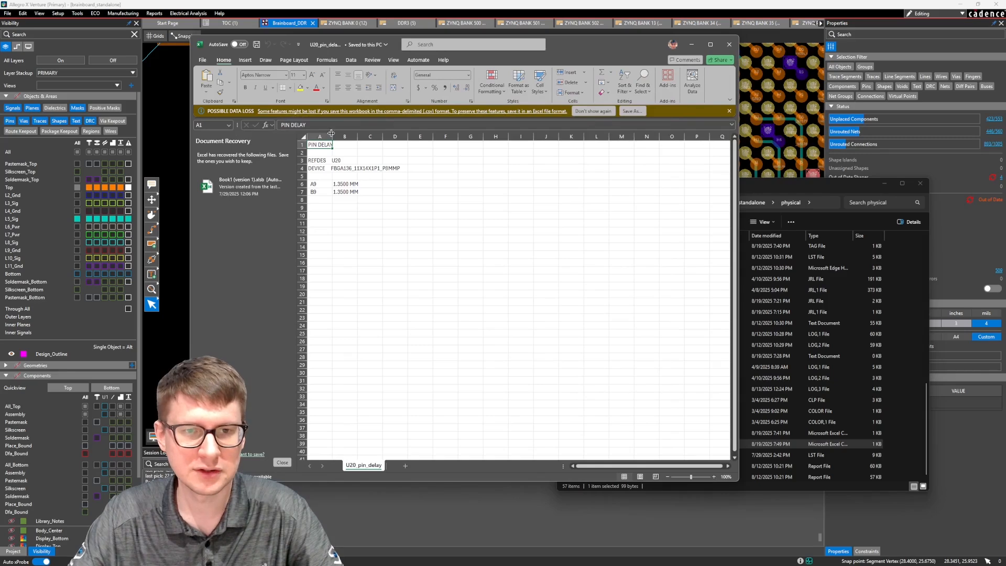
drag(331, 134, 402, 137)
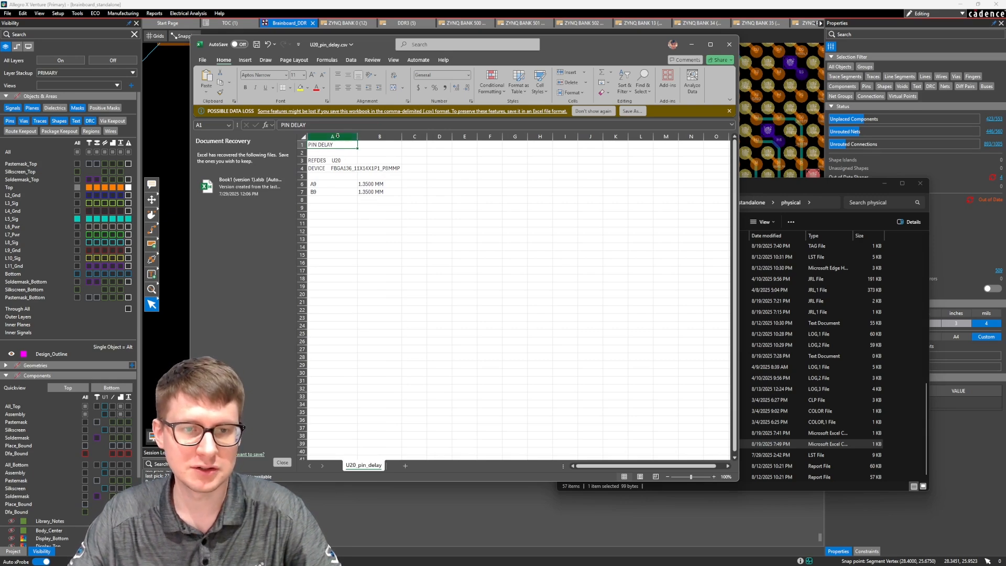
Examine the REFDES, DEVICE and pin delay entries of the exported file alongside U1_pin_delays.csv in Notepad++, and return to the board in Allegro
click(319, 160)
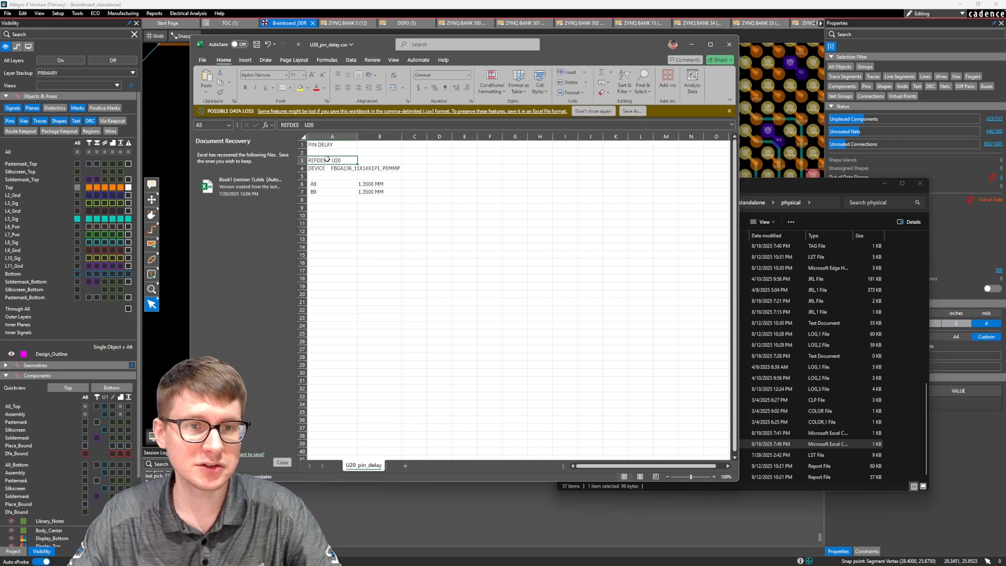
click(320, 169)
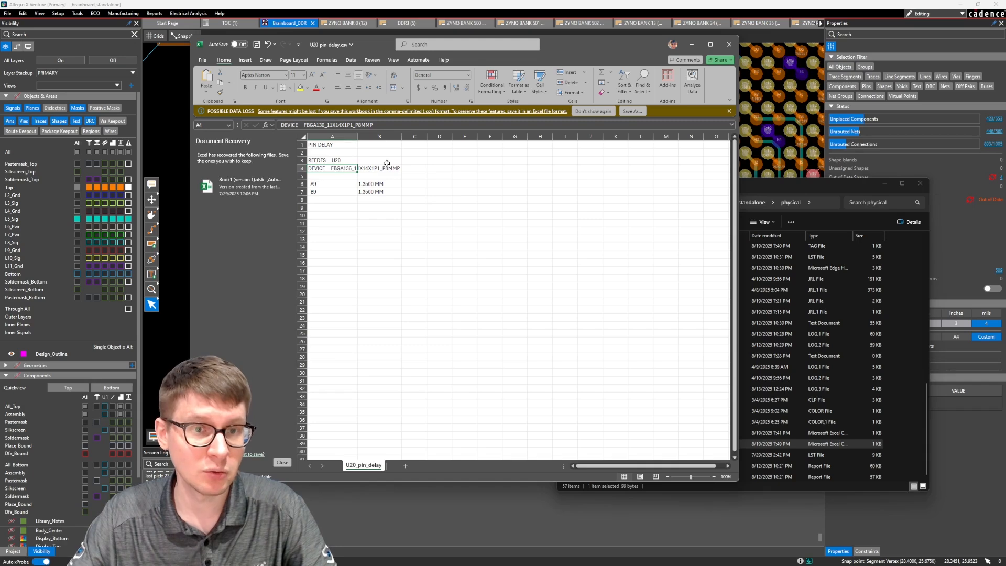
drag(325, 183, 340, 301)
drag(382, 183, 388, 302)
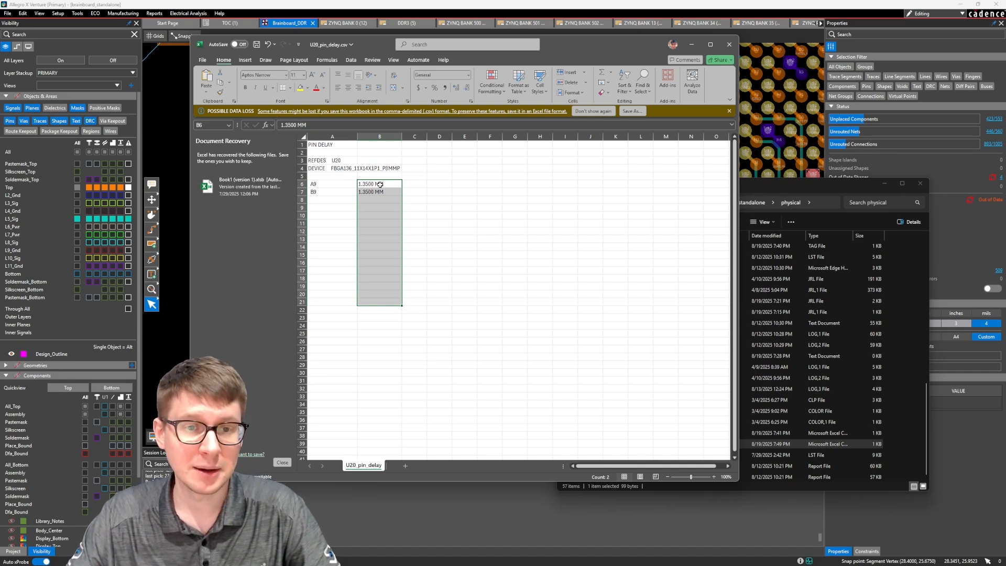
click(362, 262)
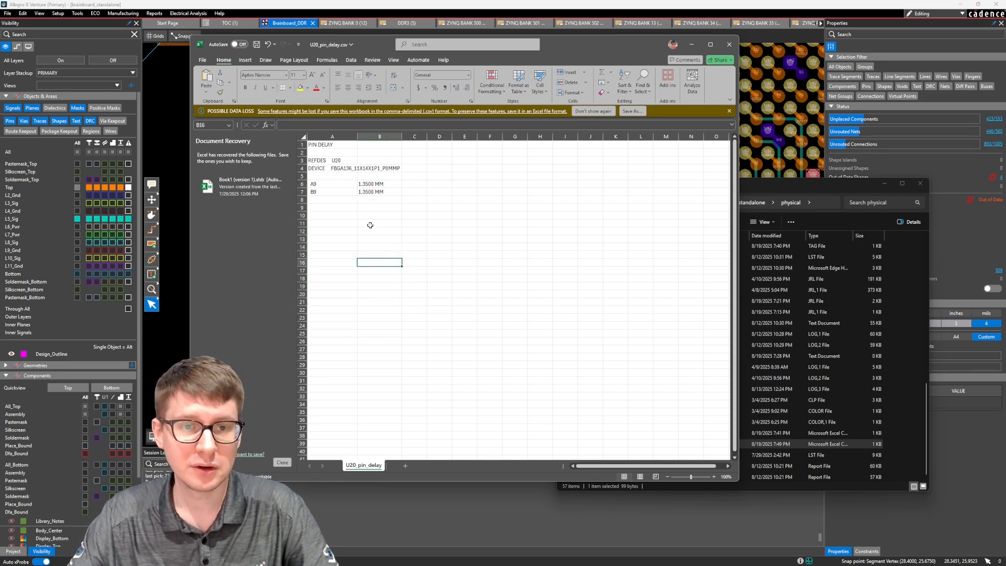
drag(348, 183, 387, 310)
click(386, 310)
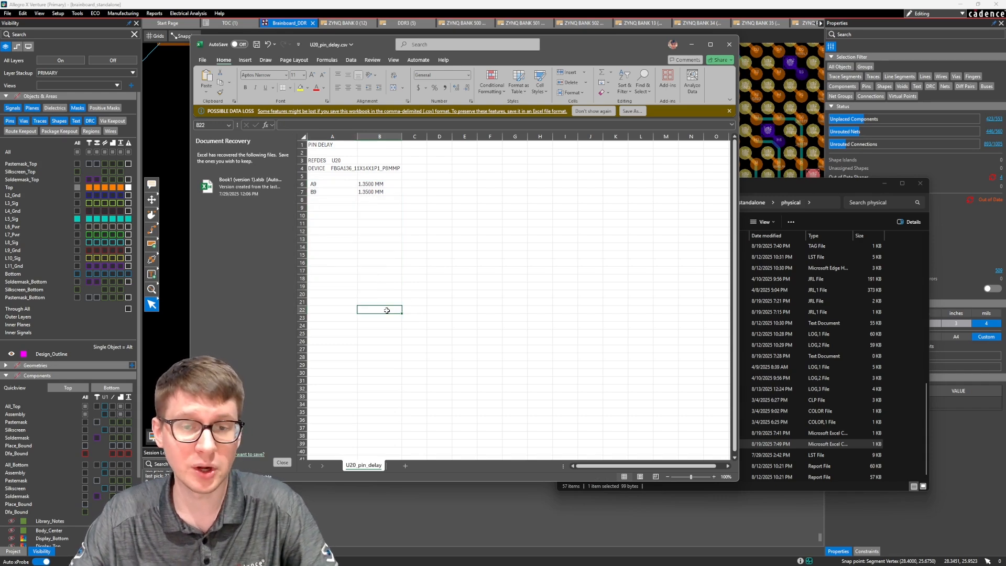
drag(1005, 356, 367, 112)
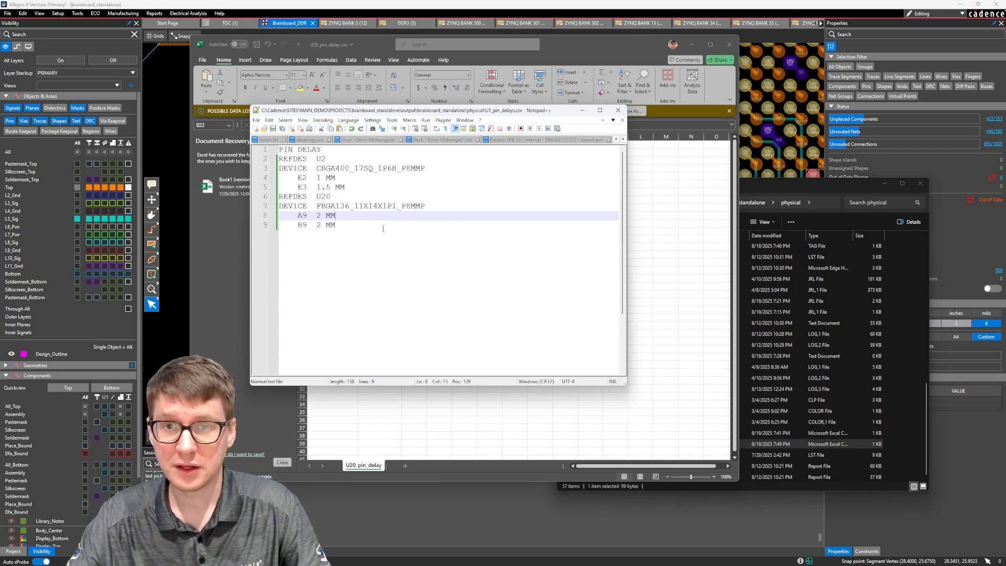
click(597, 4)
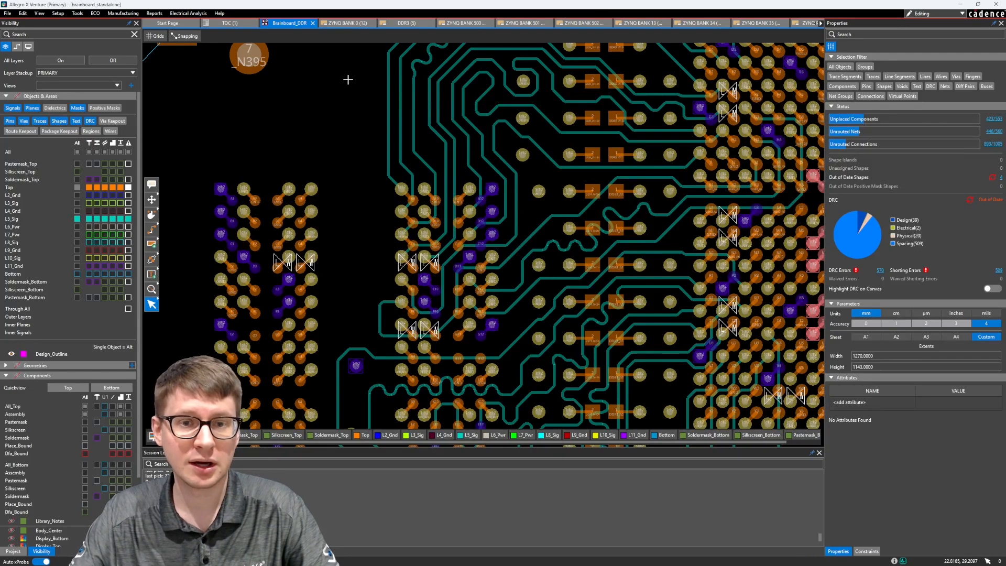